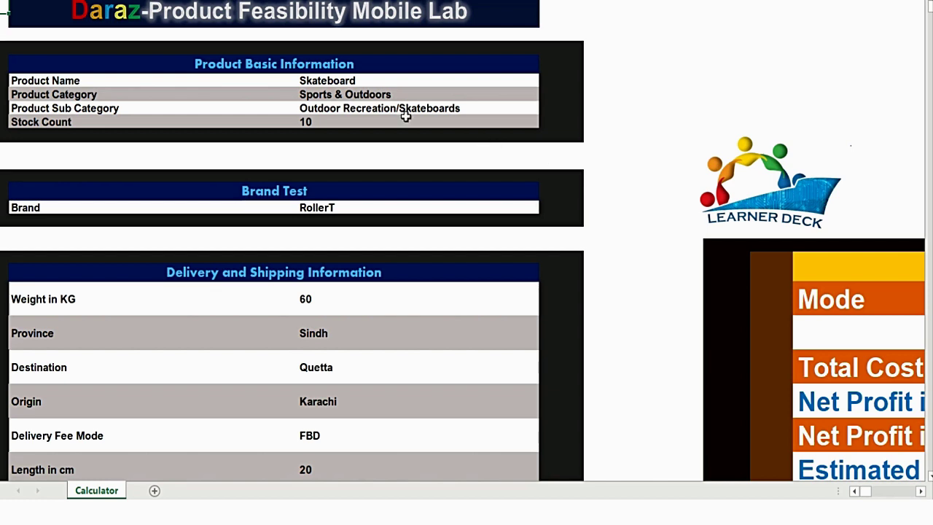
# - Set the product name to Laptop in the basic product information
pyautogui.click(395, 80)
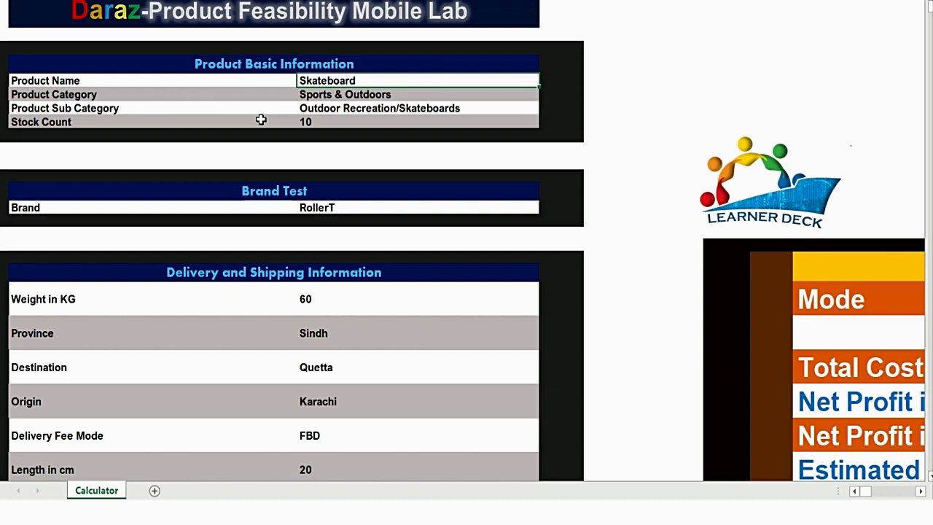
pyautogui.doubleClick(390, 80)
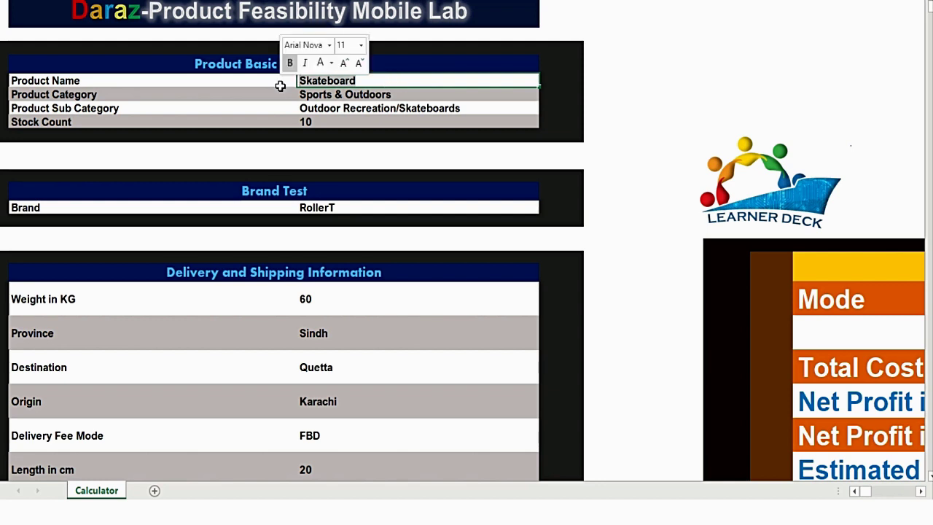
pyautogui.write('Lapt')
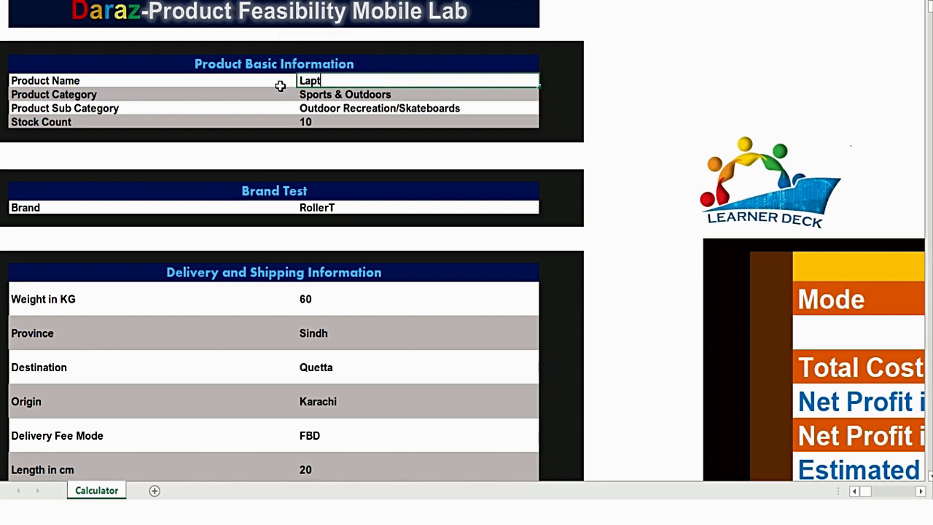
pyautogui.write('opn')
pyautogui.press('BackSpace')
pyautogui.press('Tab')
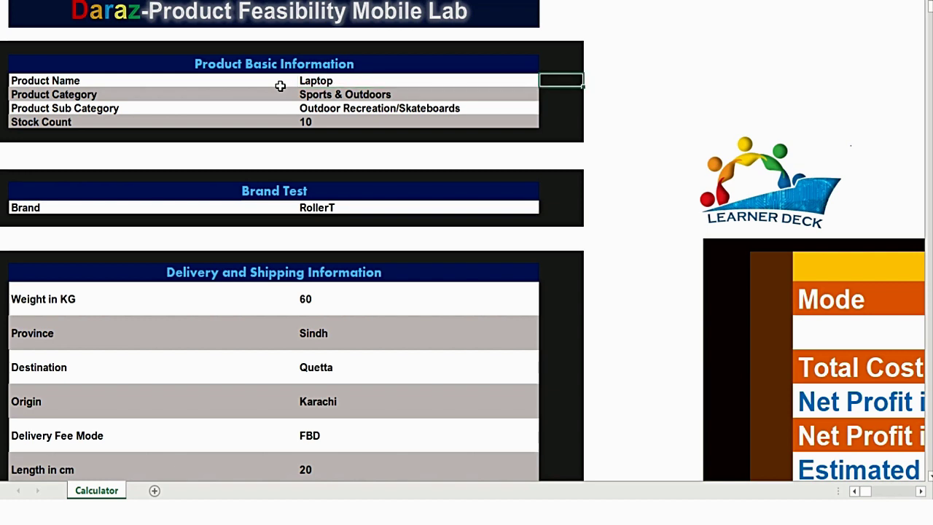
pyautogui.press('Return')
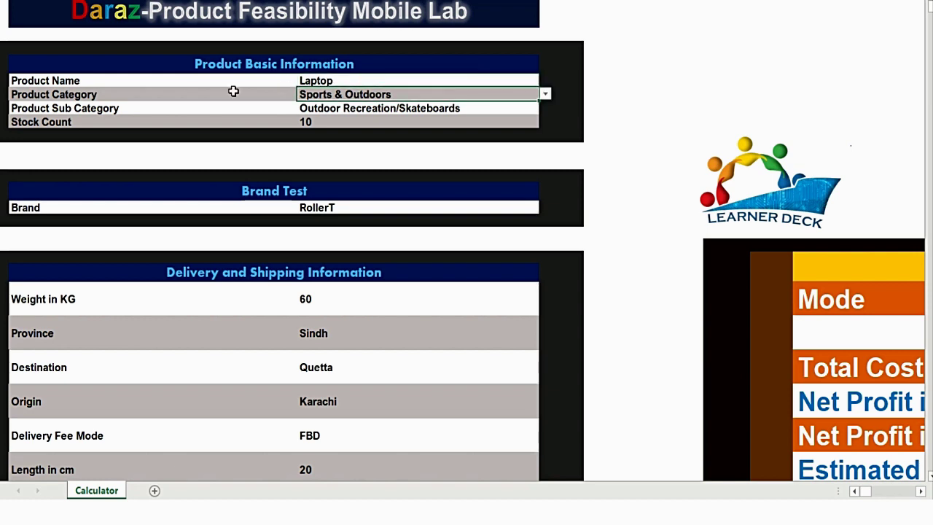
# - Set the product category to Computers & Laptops
pyautogui.click(170, 94)
pyautogui.click(494, 90)
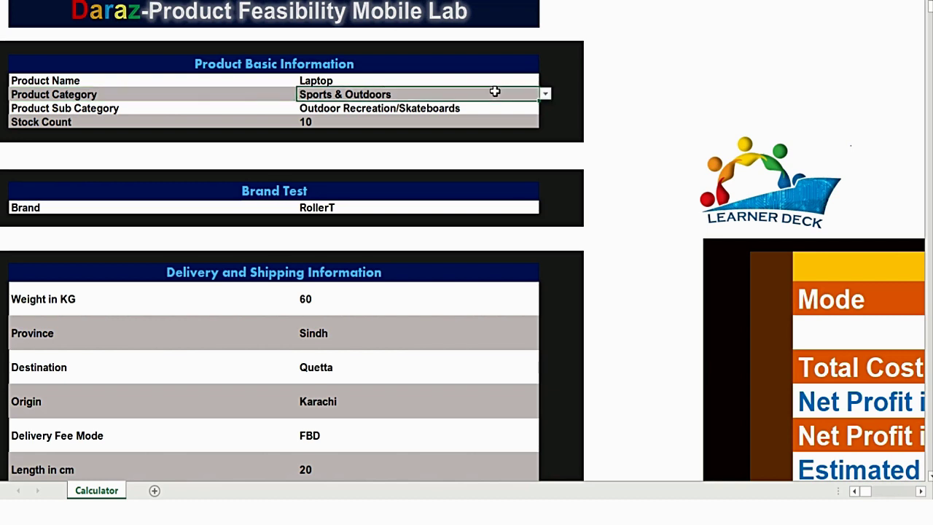
pyautogui.click(545, 94)
pyautogui.moveTo(545, 147); pyautogui.dragTo(543, 110)
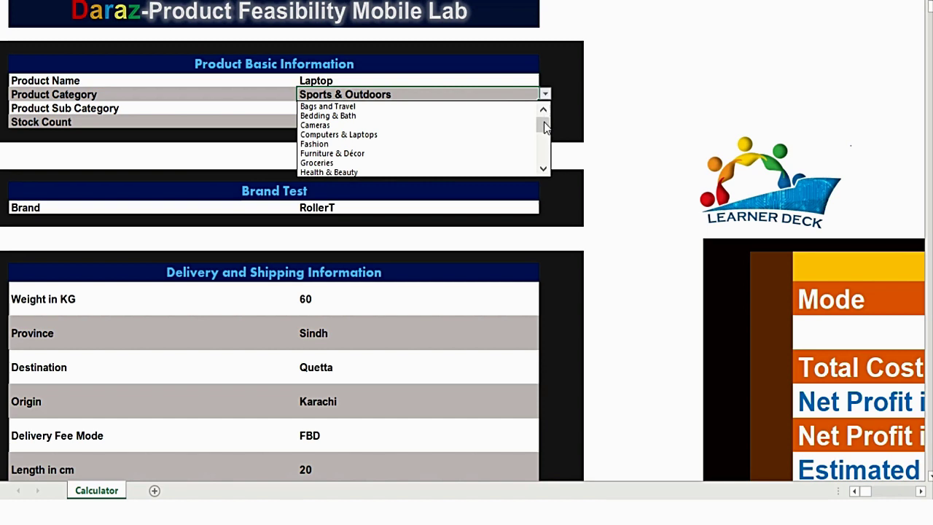
pyautogui.moveTo(543, 122); pyautogui.dragTo(544, 82)
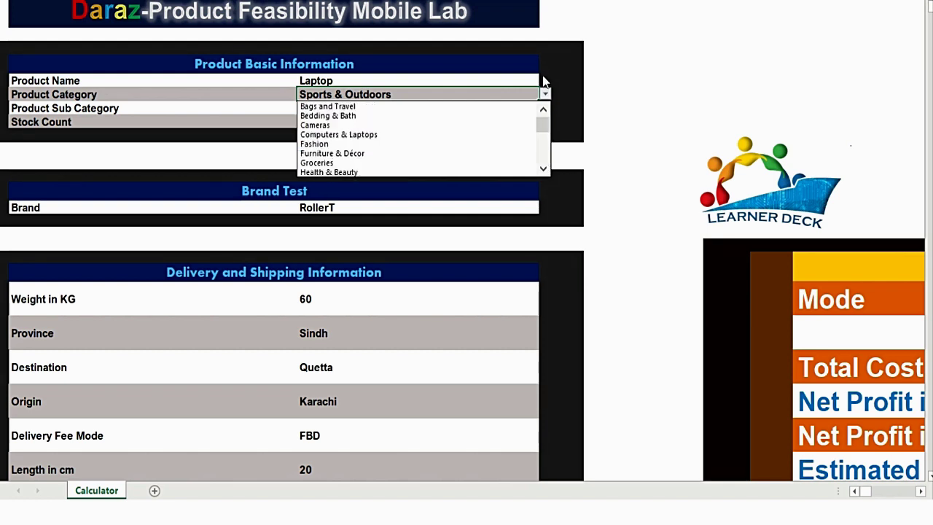
pyautogui.click(409, 135)
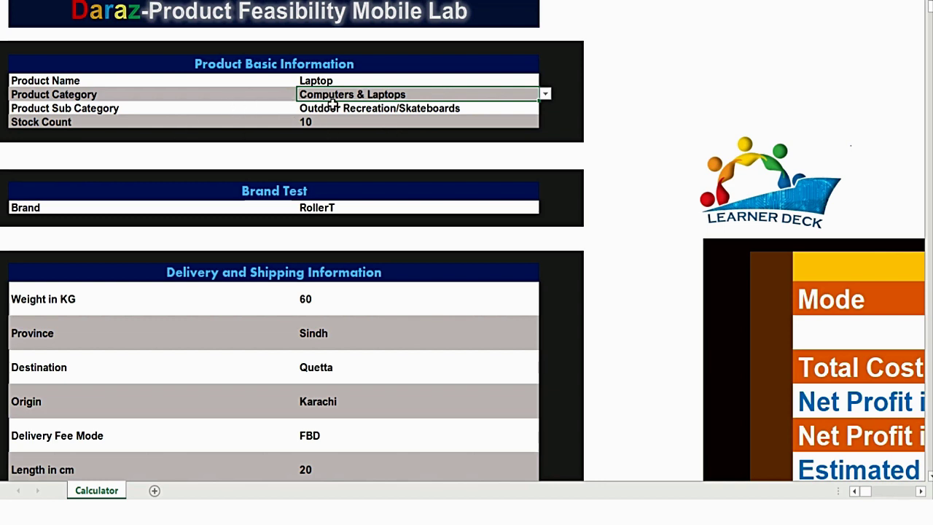
# - Review the sub categories offered for the Computers & Laptops category
pyautogui.click(332, 108)
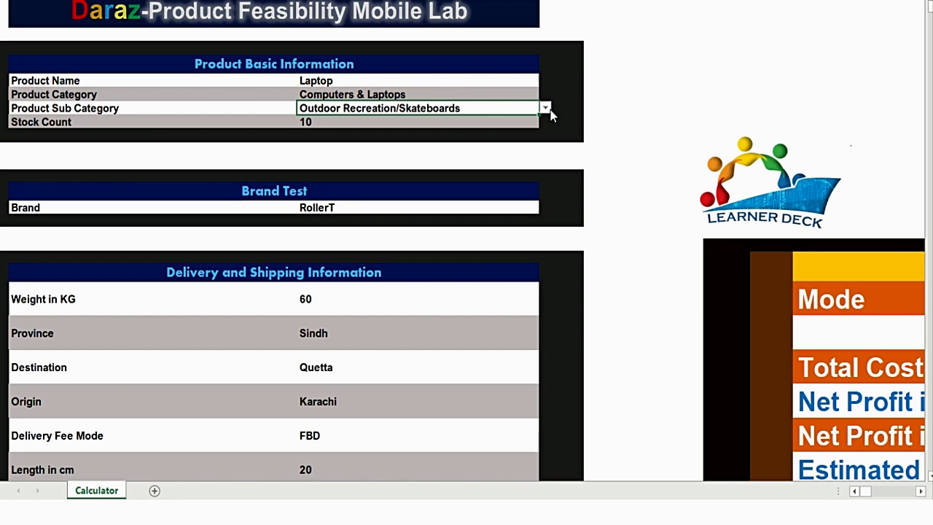
pyautogui.click(545, 109)
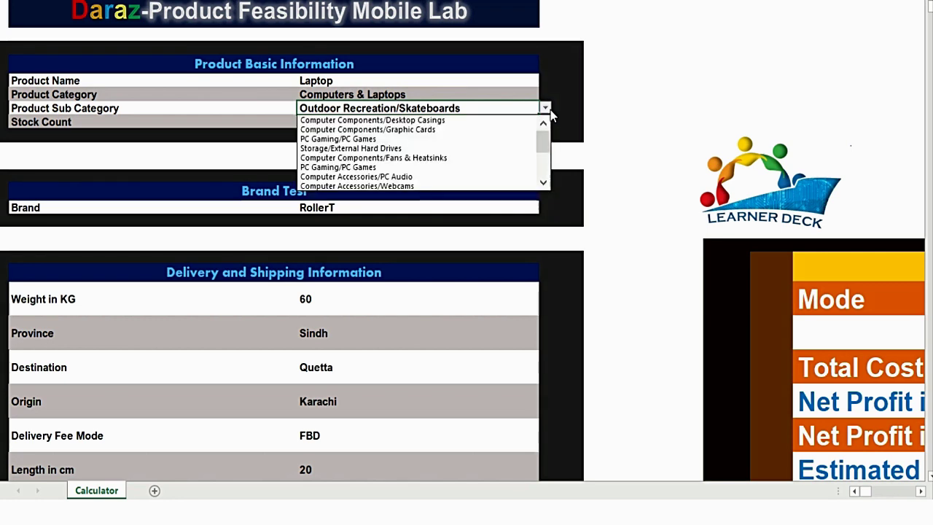
pyautogui.moveTo(542, 146); pyautogui.dragTo(542, 164)
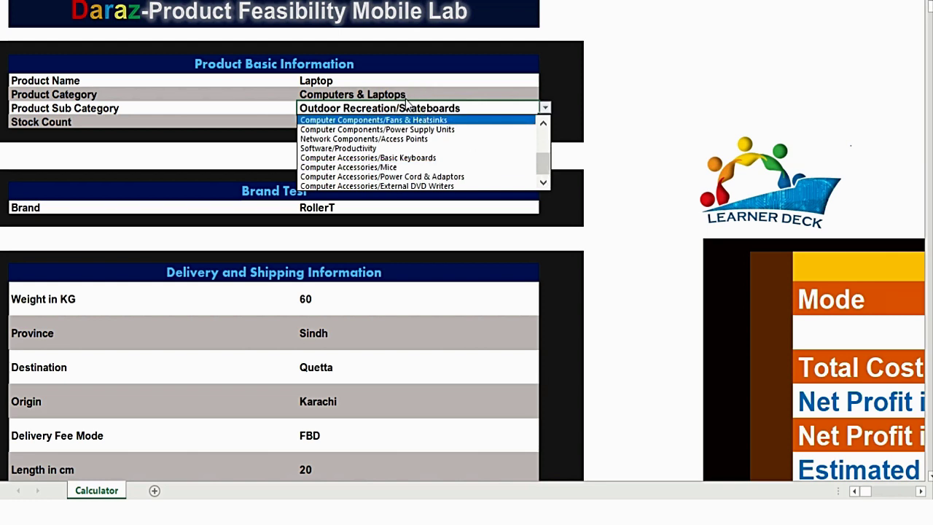
pyautogui.click(434, 88)
# - Switch the product category to Health & Beauty and review the sub categories offered for it
pyautogui.click(438, 90)
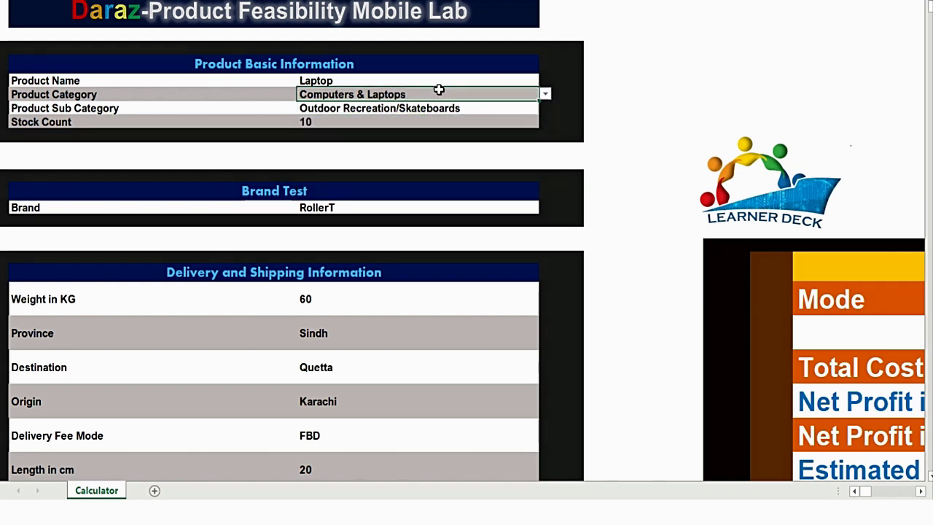
pyautogui.click(546, 93)
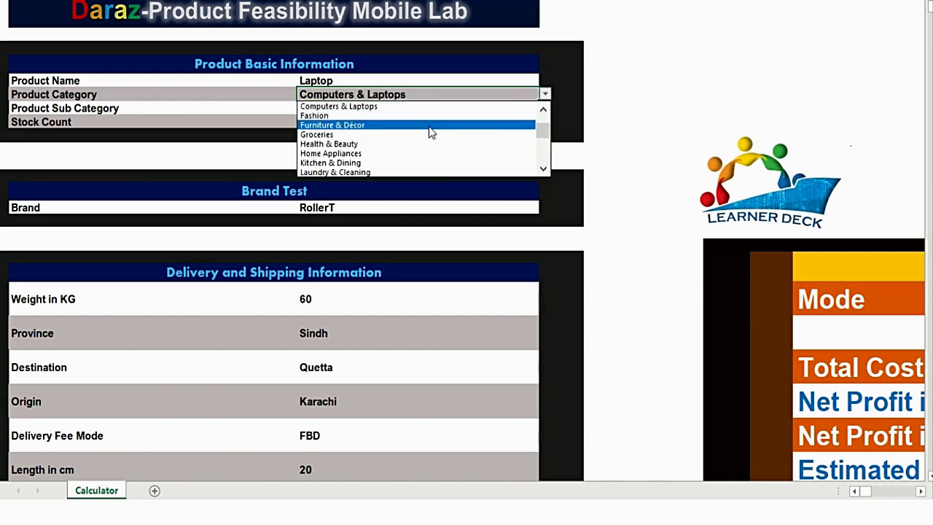
pyautogui.click(399, 144)
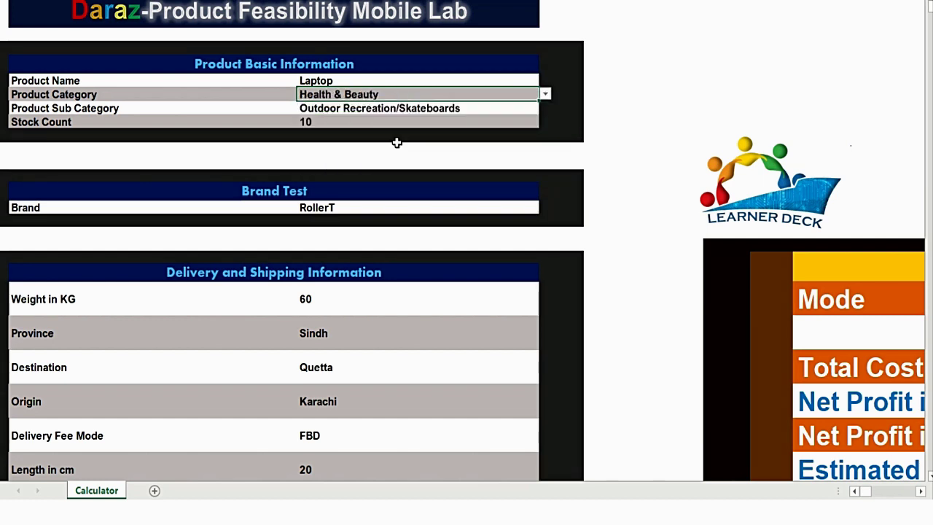
pyautogui.click(423, 109)
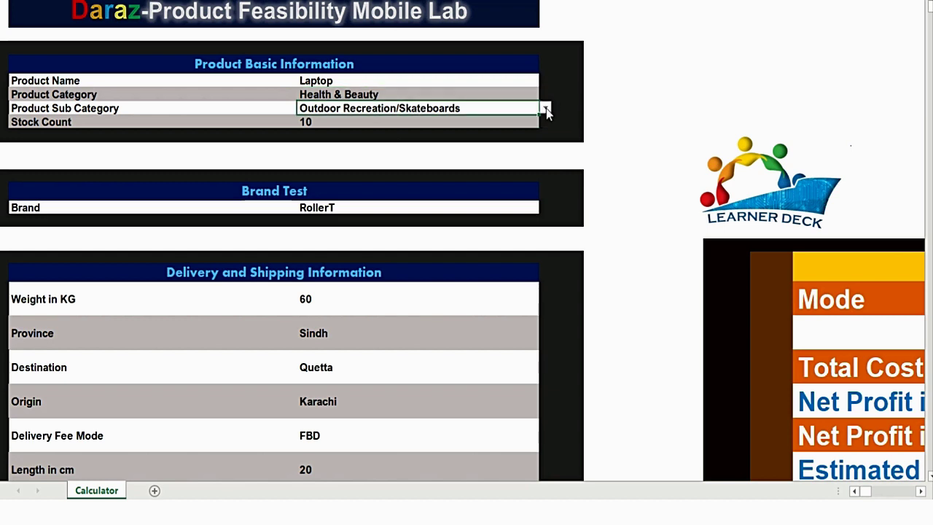
pyautogui.click(546, 109)
pyautogui.moveTo(545, 143)
pyautogui.mouseDown()
pyautogui.moveTo(545, 178)
pyautogui.moveTo(536, 131)
pyautogui.moveTo(543, 135)
pyautogui.mouseUp()
pyautogui.click(492, 96)
# - Set the product category back to Computers & Laptops
pyautogui.click(491, 90)
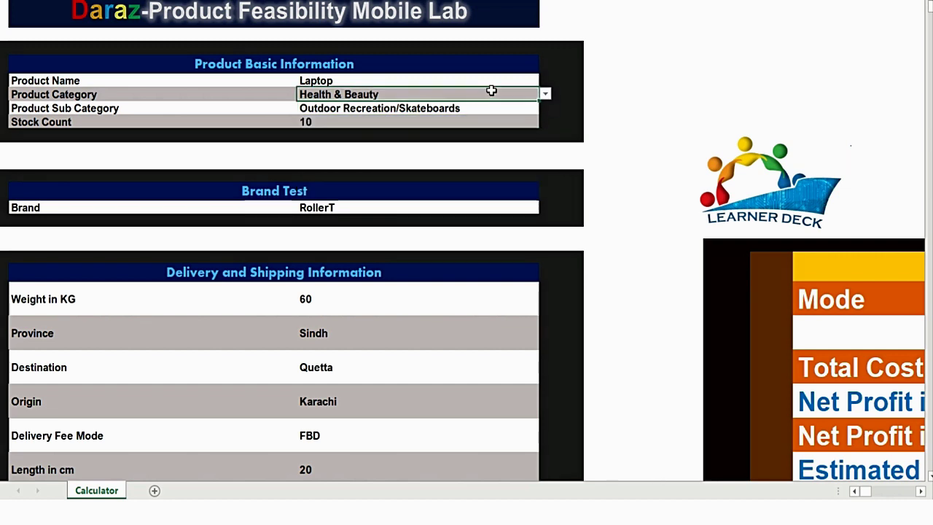
pyautogui.click(544, 94)
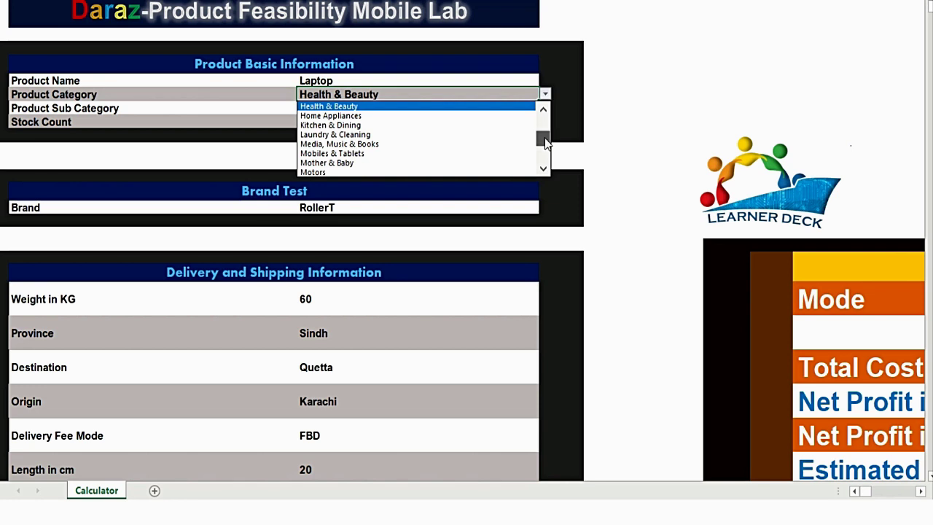
pyautogui.moveTo(544, 138); pyautogui.dragTo(544, 125)
pyautogui.click(441, 136)
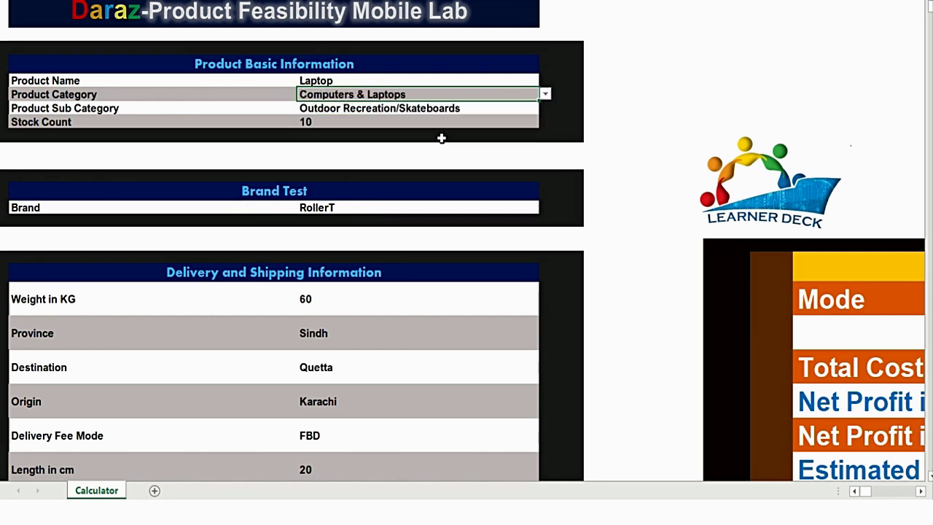
# - Set the product sub category to Computer Components/Desktop Casings
pyautogui.click(485, 111)
pyautogui.click(545, 109)
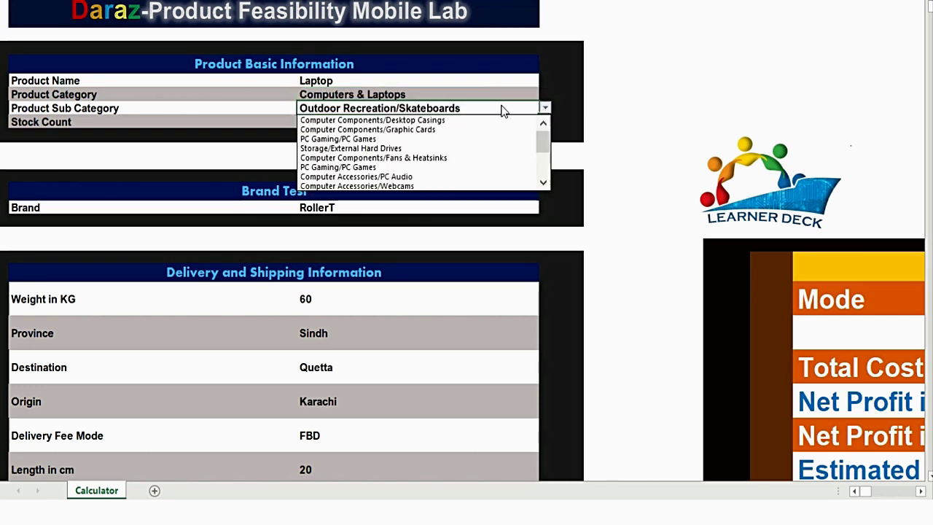
pyautogui.click(425, 120)
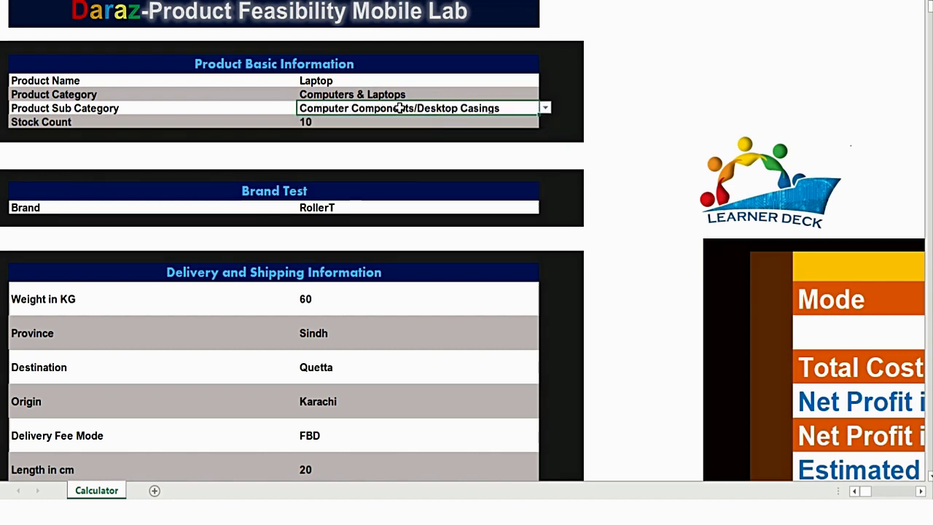
# - Browse the available stock count range and choose 10 as the stock count
pyautogui.click(371, 125)
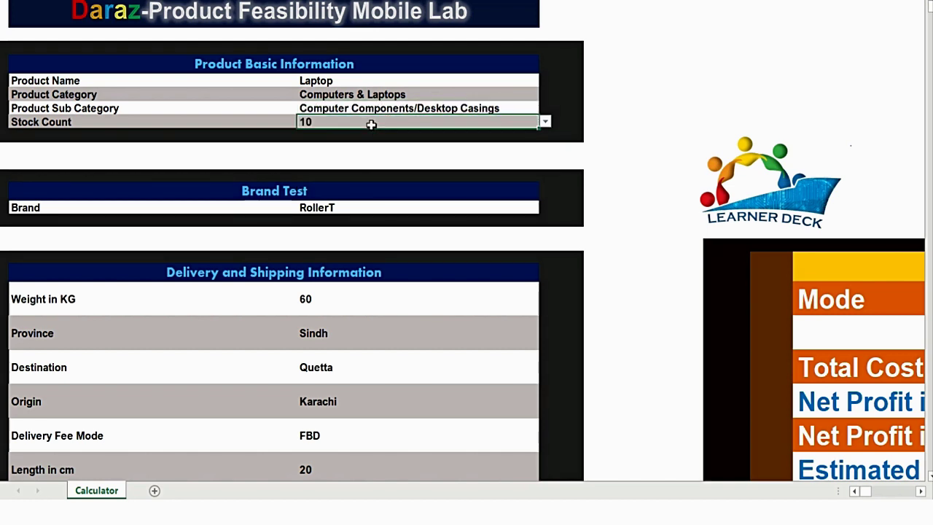
pyautogui.click(546, 120)
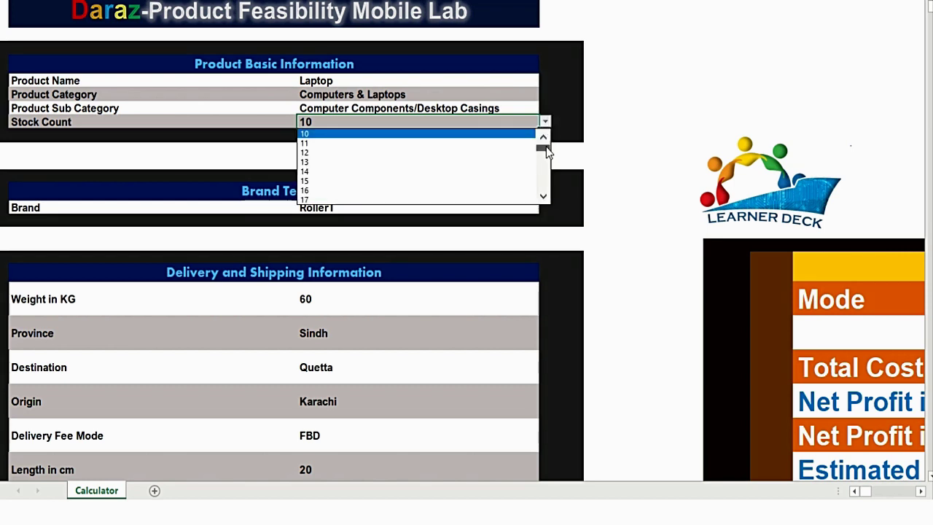
pyautogui.scroll(3, 546, 149)
pyautogui.moveTo(542, 149); pyautogui.dragTo(543, 187)
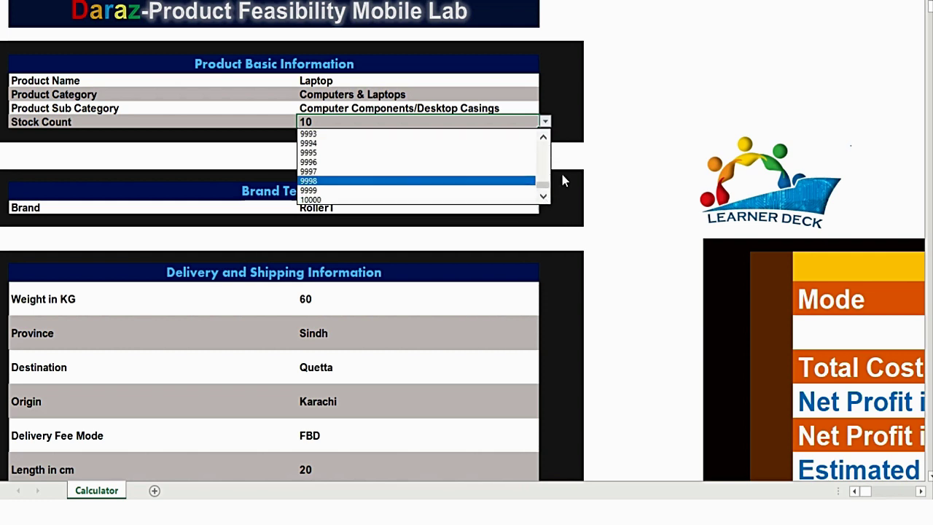
pyautogui.moveTo(548, 189); pyautogui.dragTo(550, 148)
pyautogui.click(543, 196)
pyautogui.click(543, 196)
pyautogui.click(543, 196)
pyautogui.click(543, 196)
pyautogui.click(543, 196)
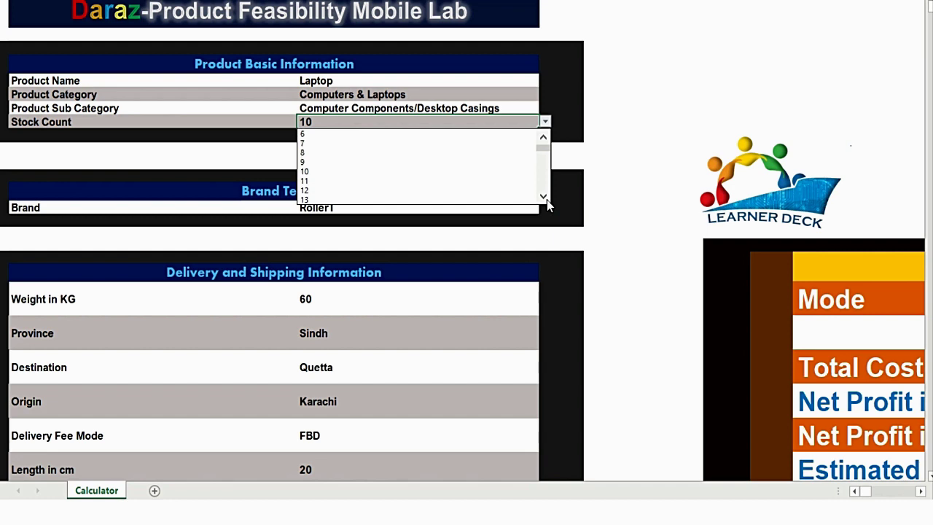
pyautogui.click(466, 172)
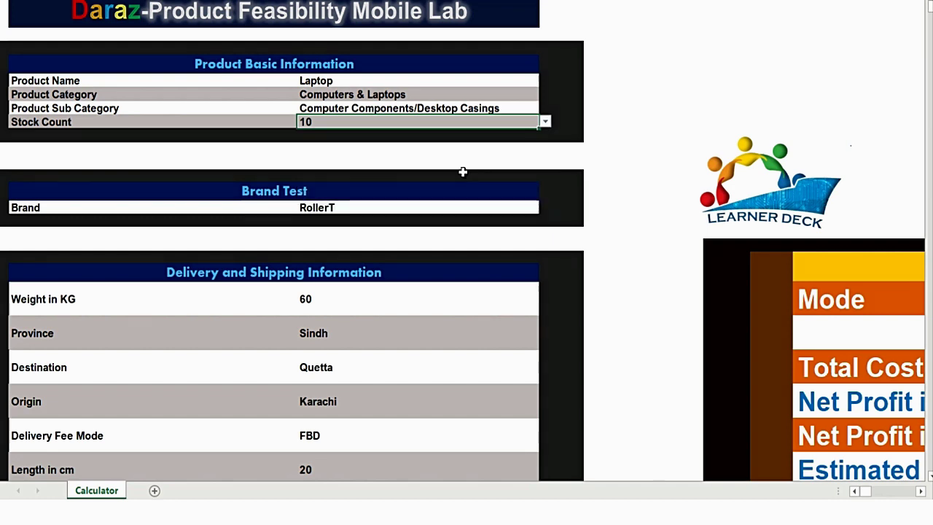
# - Set the brand to Dell in the Brand Test section
pyautogui.click(362, 209)
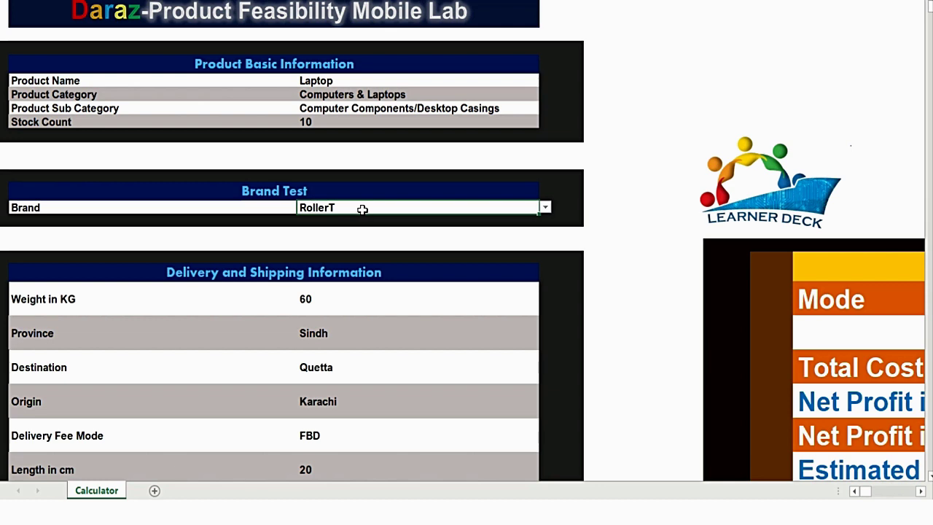
pyautogui.doubleClick(362, 209)
pyautogui.doubleClick(361, 208)
pyautogui.write('Dell')
pyautogui.click(549, 209)
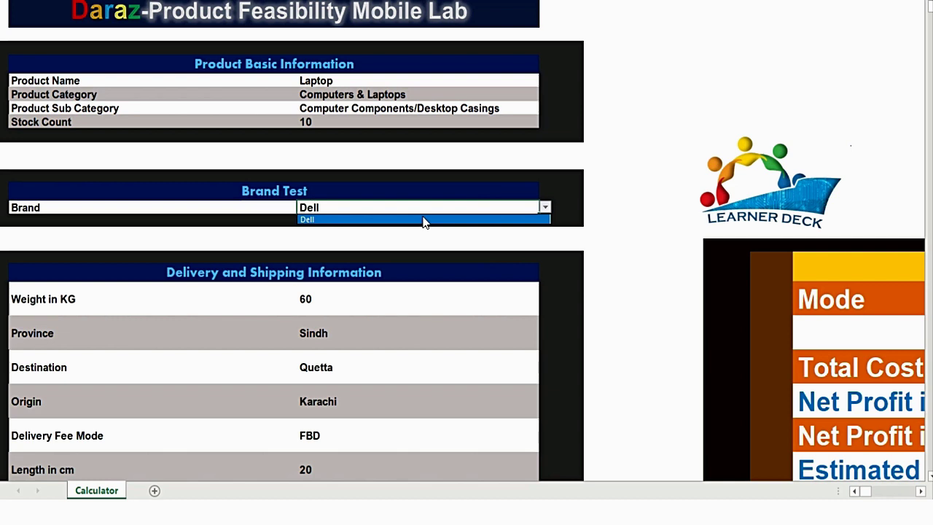
pyautogui.click(425, 220)
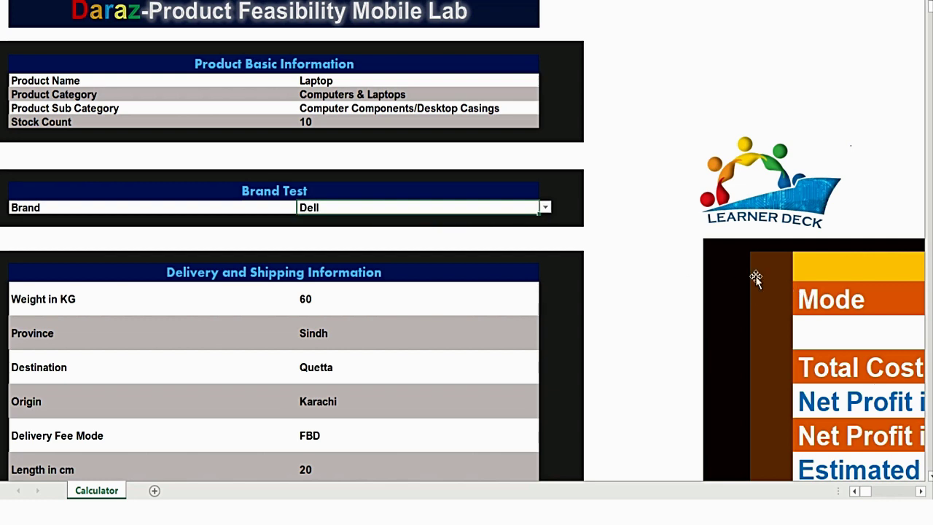
# - Check the brand status below Mode in the results table and return to the brand entry
pyautogui.click(846, 305)
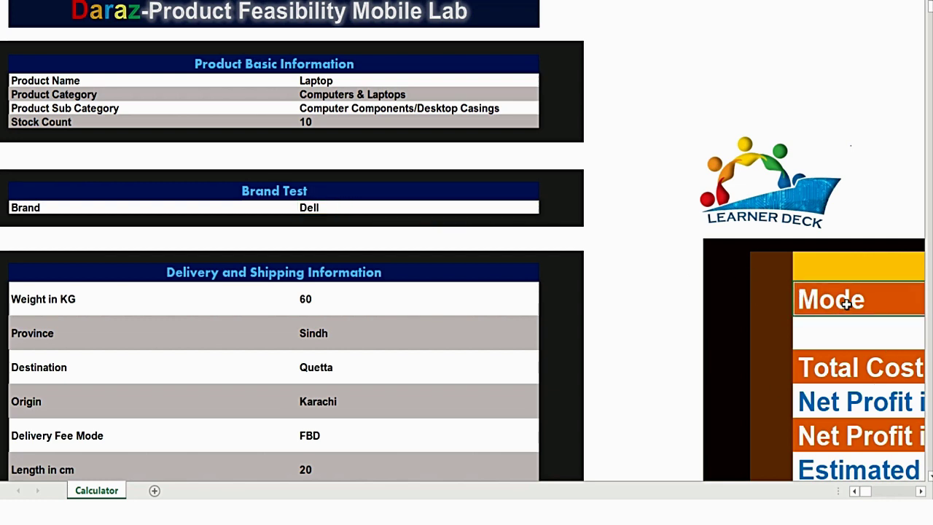
pyautogui.press('Right')
pyautogui.press('Left')
pyautogui.press('Down')
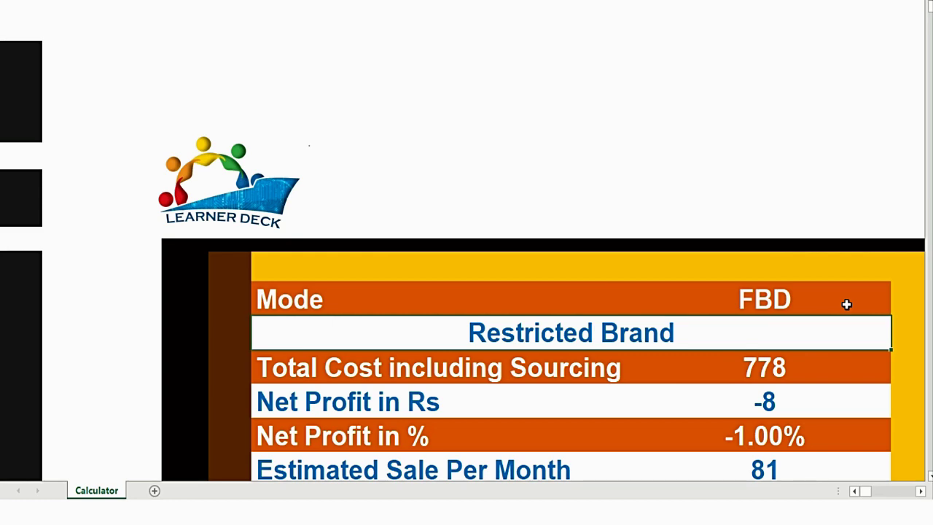
pyautogui.press('Left')
pyautogui.press('Left')
pyautogui.press('Left')
pyautogui.press('Left')
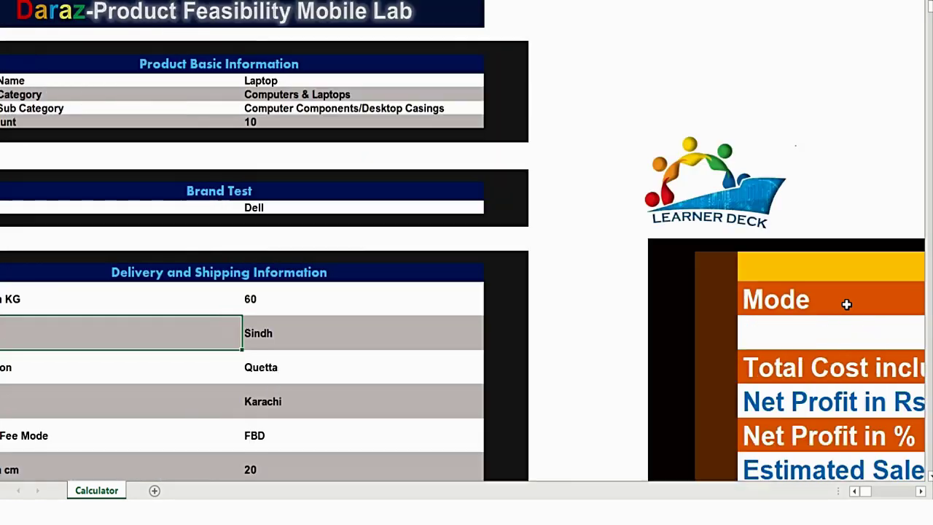
pyautogui.press('Up')
pyautogui.press('Up')
pyautogui.press('Up')
pyautogui.press('Right')
pyautogui.press('Right')
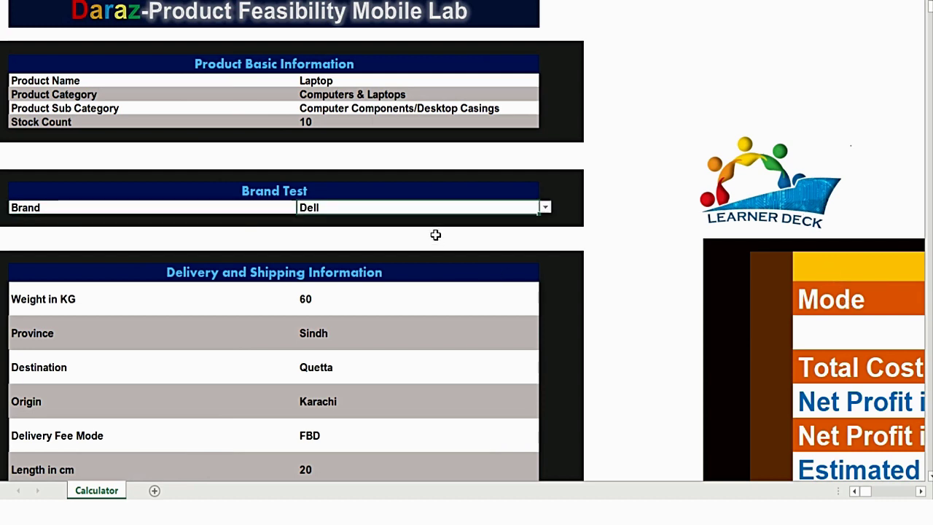
# - Change the brand in the Brand Test section to Dellap
pyautogui.doubleClick(435, 208)
pyautogui.press('BackSpace')
pyautogui.write('lap')
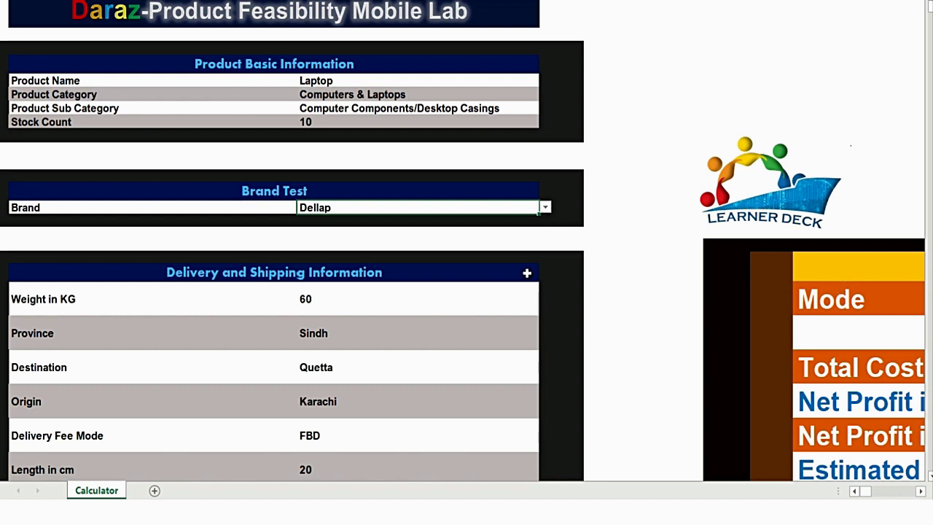
pyautogui.doubleClick(447, 207)
pyautogui.press('Return')
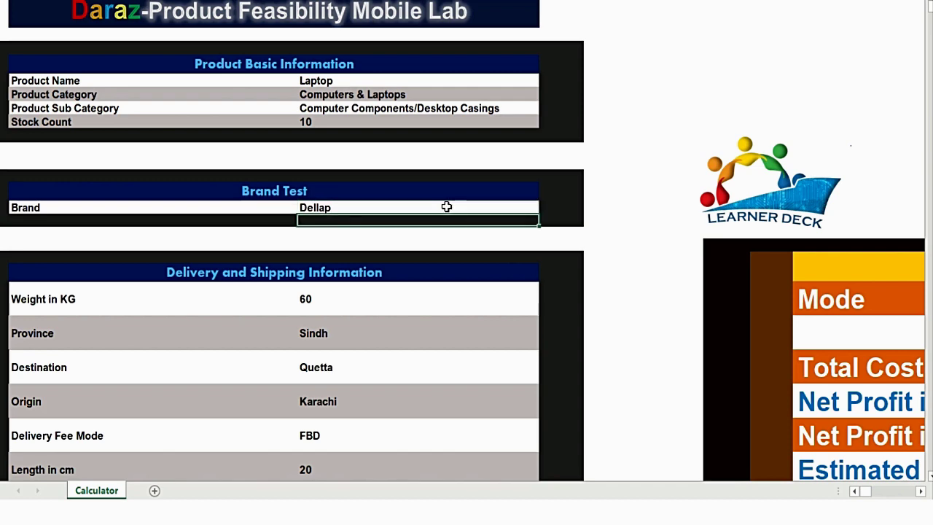
# - Check the brand restriction status below Mode in the results table for the Dellap brand and return to the input sections
pyautogui.click(847, 301)
pyautogui.press('Right')
pyautogui.press('Down')
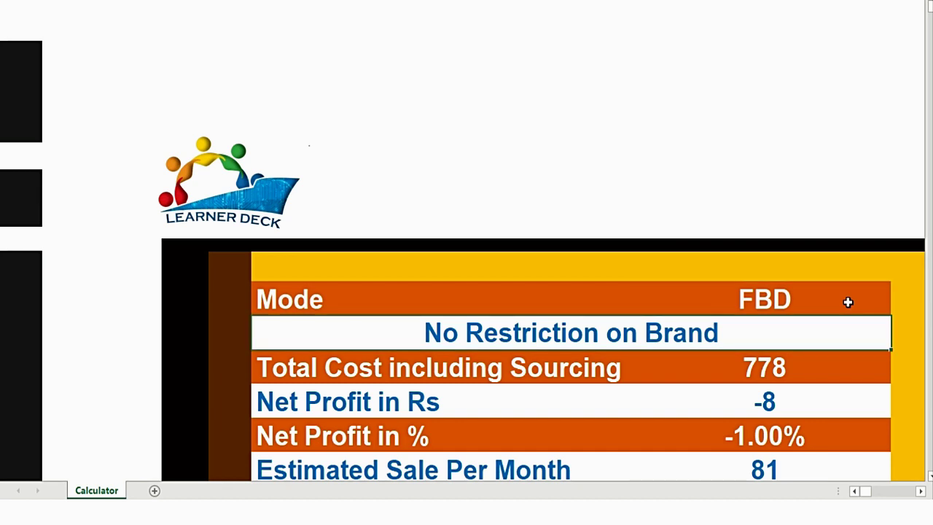
pyautogui.press('Left')
pyautogui.press('Left')
pyautogui.press('Left')
pyautogui.press('Left')
pyautogui.press('Left')
pyautogui.press('Left')
pyautogui.press('Left')
pyautogui.press('Up')
pyautogui.press('Up')
pyautogui.press('Up')
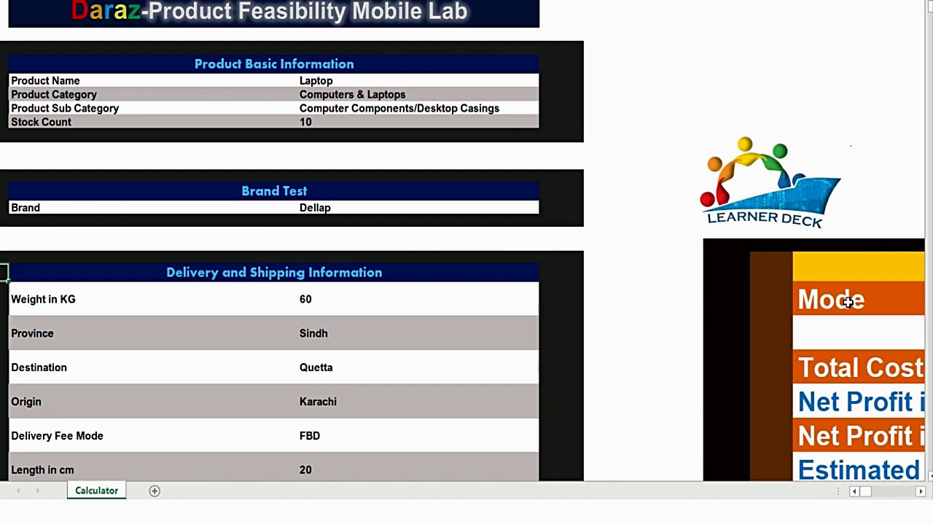
# - Replace the product weight in the Delivery and Shipping Information section with 5 kg
pyautogui.press('Right')
pyautogui.press('Right')
pyautogui.press('Up')
pyautogui.press('Up')
pyautogui.press('Up')
pyautogui.press('Up')
pyautogui.press('Down')
pyautogui.press('Down')
pyautogui.press('Down')
pyautogui.press('Down')
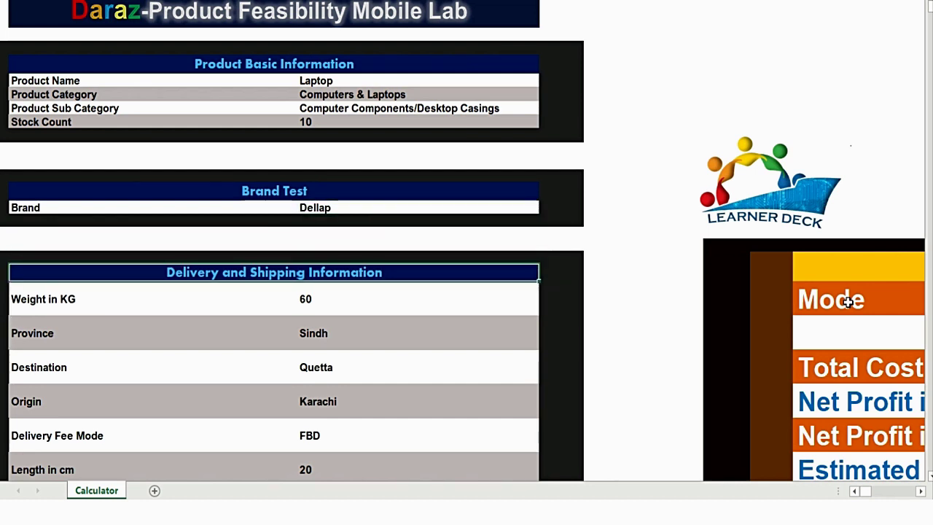
pyautogui.press('Down')
pyautogui.press('Down')
pyautogui.press('Up')
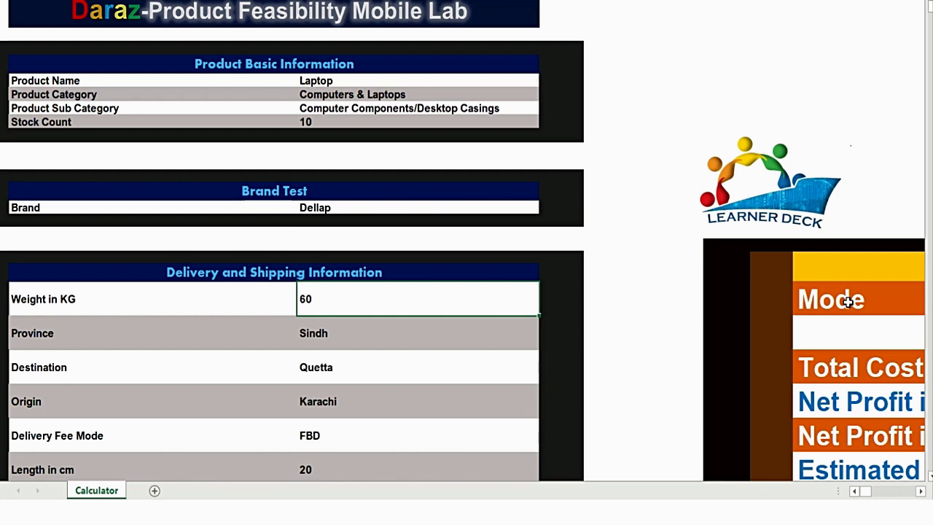
pyautogui.press('Delete')
pyautogui.press('Down')
pyautogui.press('Down')
pyautogui.press('Down')
pyautogui.press('Up')
pyautogui.press('Up')
pyautogui.press('Up')
pyautogui.write('5')
pyautogui.press('Return')
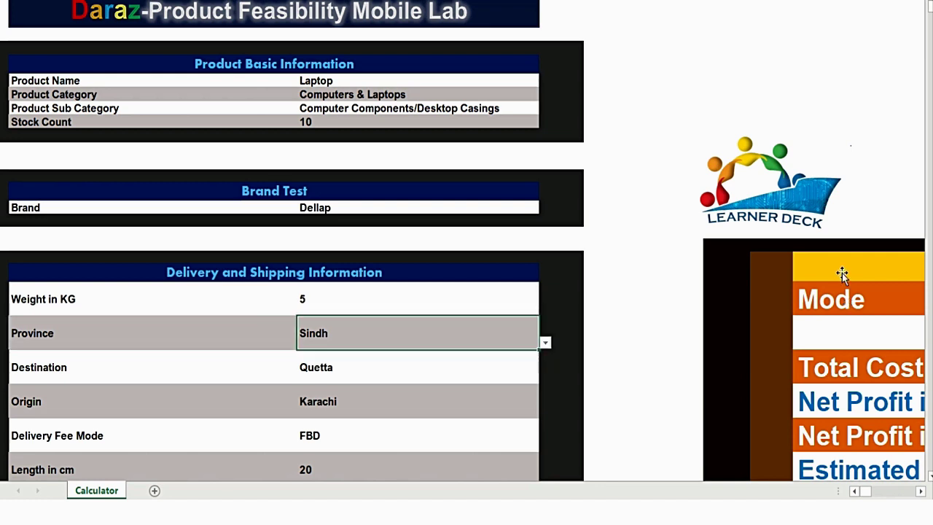
# - Set the delivery province to Punjab and the destination city to Sialkot
pyautogui.click(547, 343)
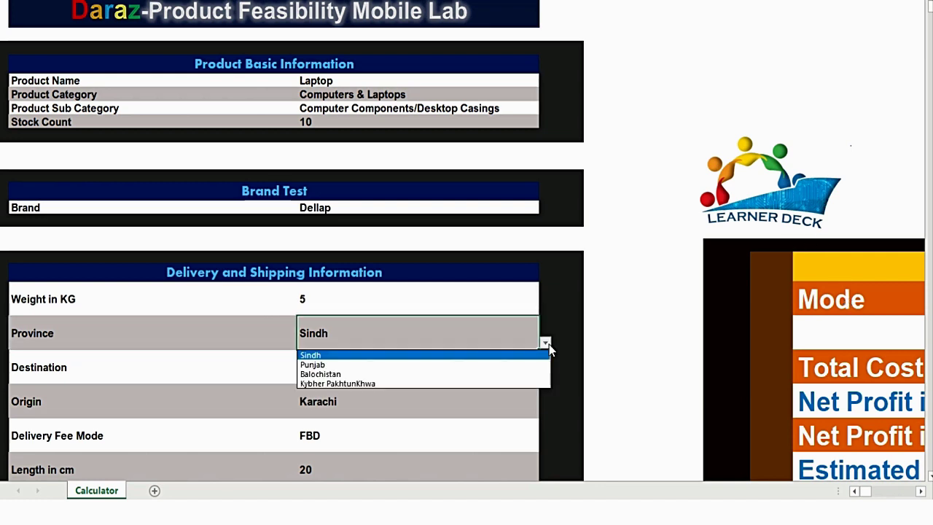
pyautogui.click(468, 365)
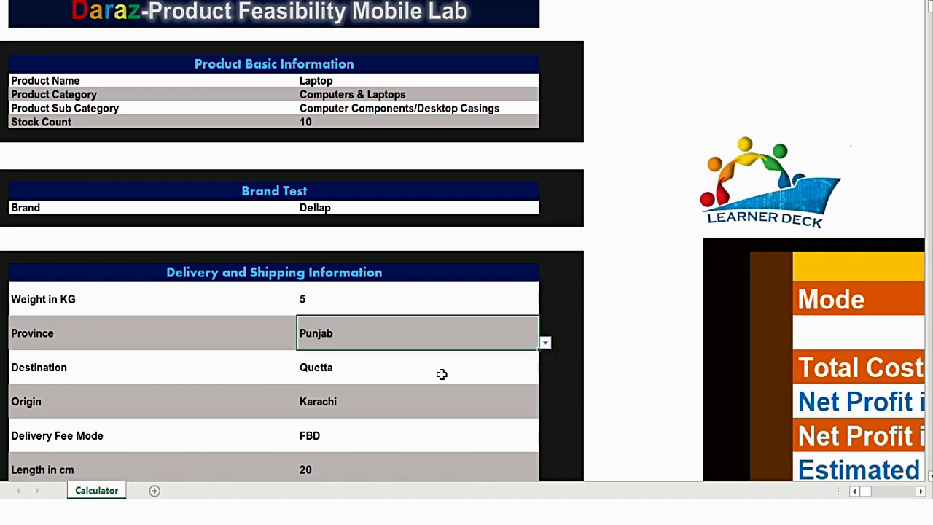
pyautogui.click(441, 374)
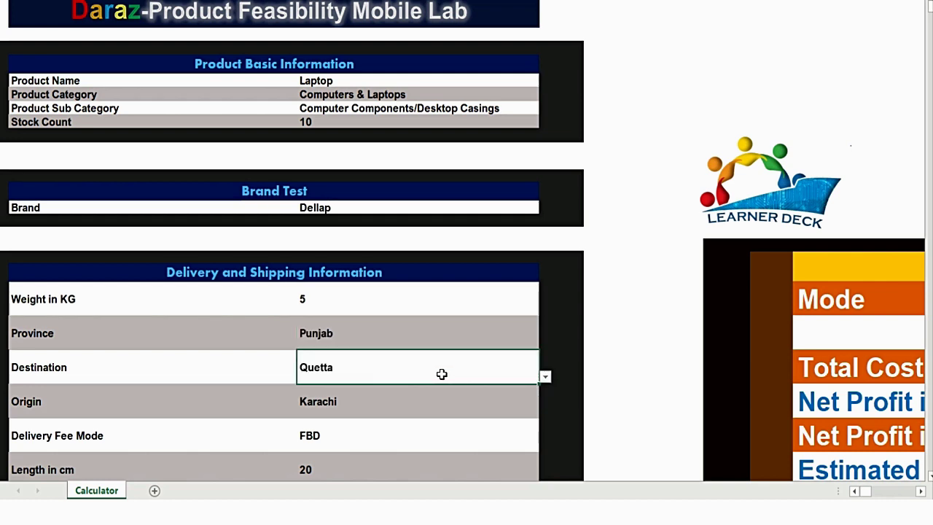
pyautogui.click(545, 376)
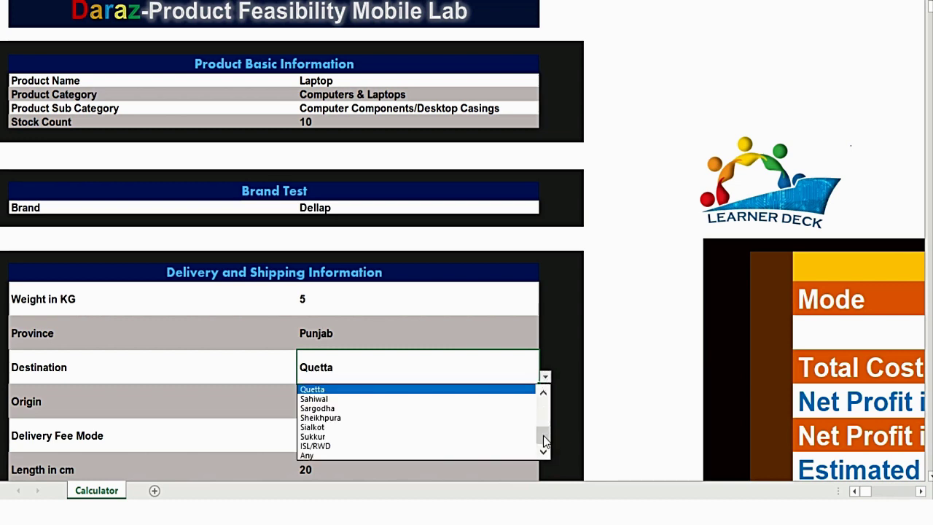
pyautogui.scroll(3, 545, 414)
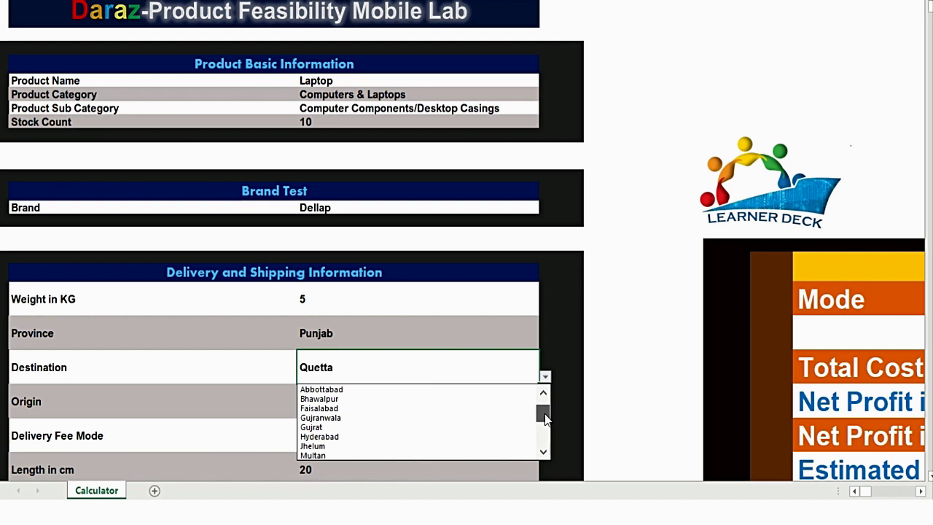
pyautogui.moveTo(545, 416); pyautogui.dragTo(546, 441)
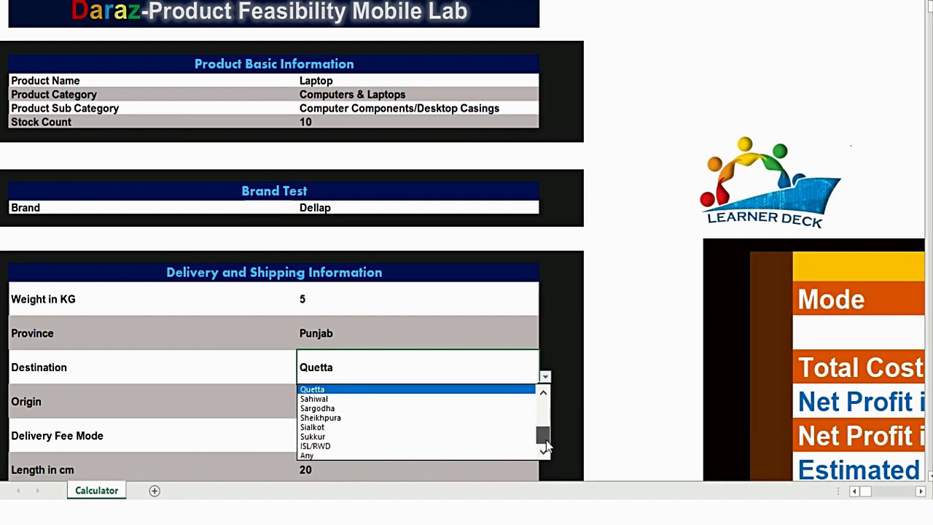
pyautogui.click(329, 429)
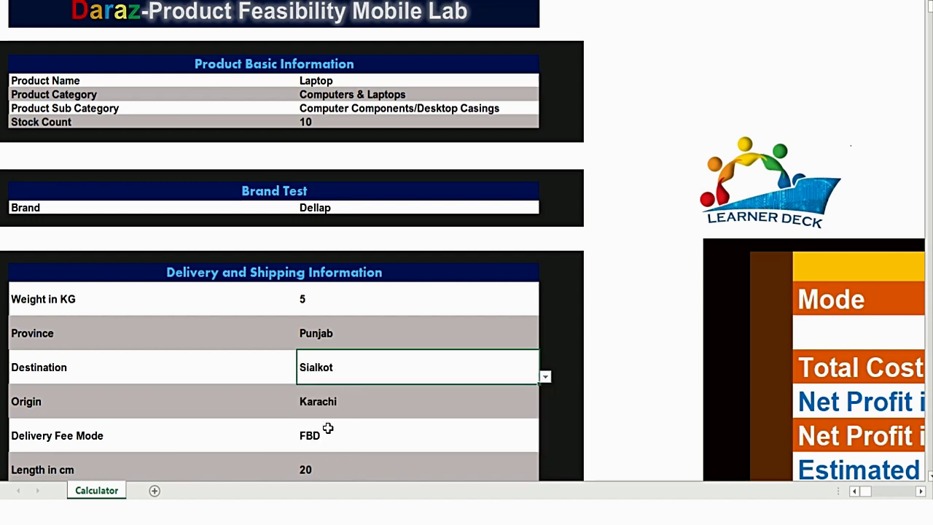
# - Set the shipping origin to Bahawalpur in the Delivery and Shipping Information section
pyautogui.click(417, 400)
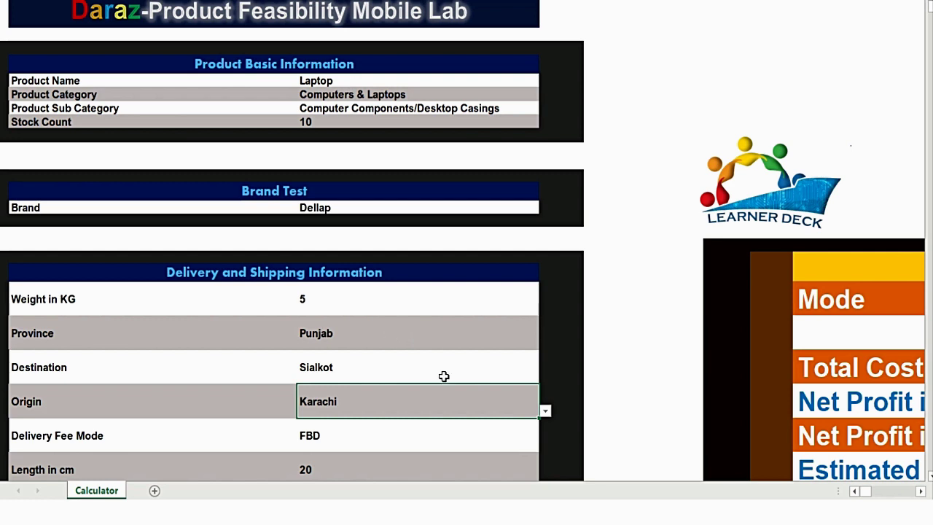
pyautogui.click(545, 412)
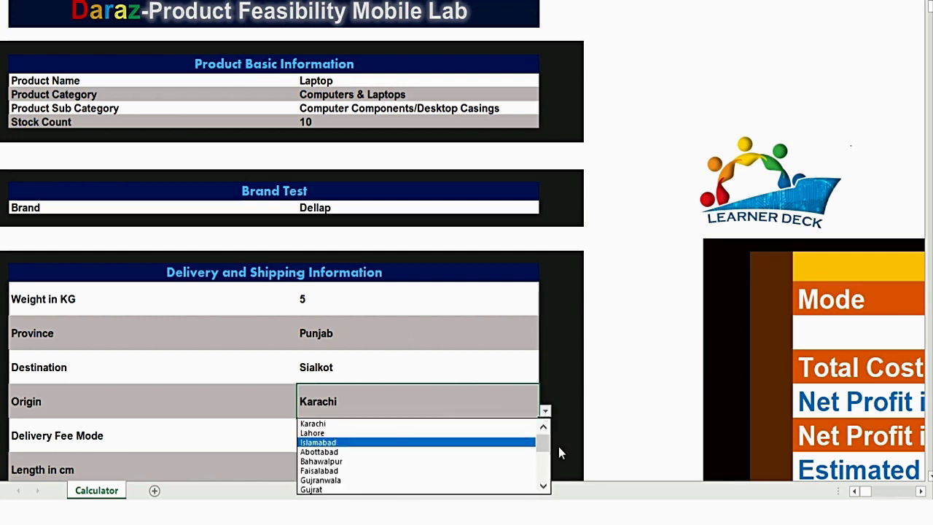
pyautogui.moveTo(539, 442); pyautogui.dragTo(539, 454)
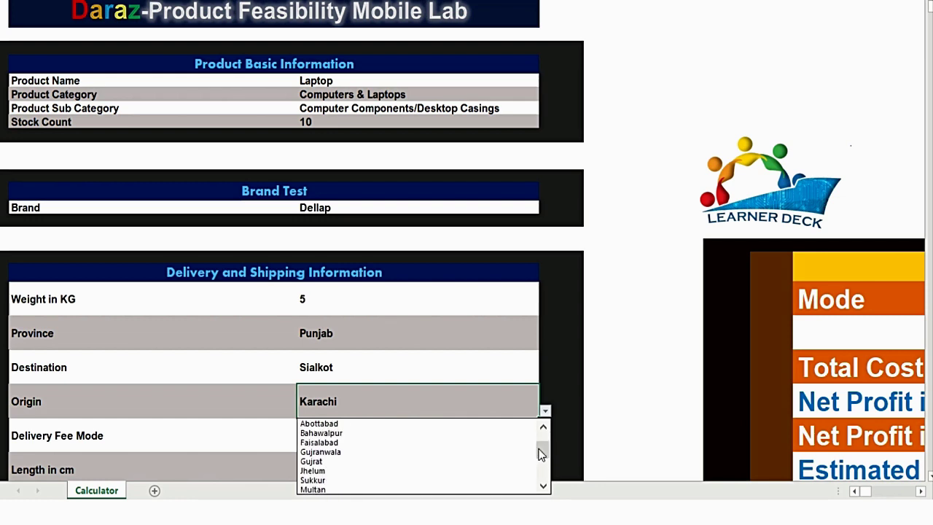
pyautogui.click(429, 432)
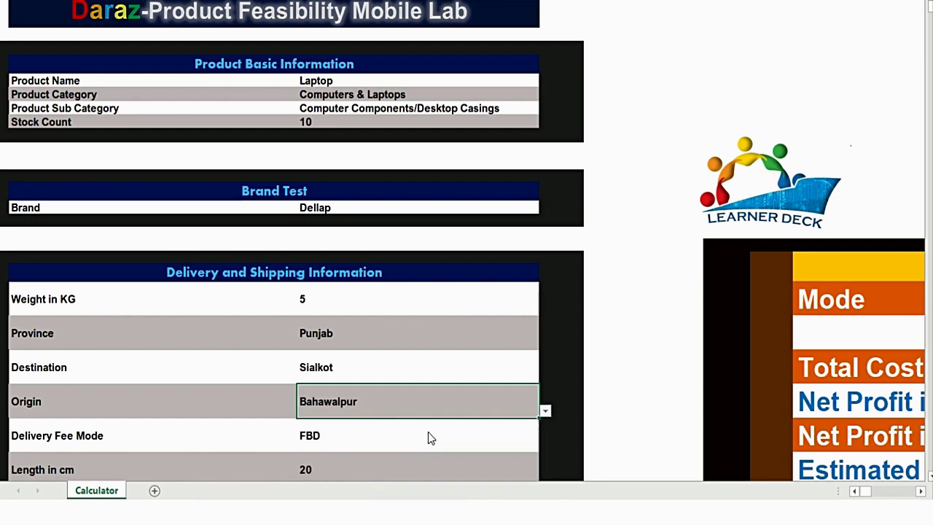
# - Choose FBD as the delivery fee mode in the Delivery and Shipping Information section
pyautogui.click(378, 377)
pyautogui.press('Down')
pyautogui.press('Down')
pyautogui.press('Down')
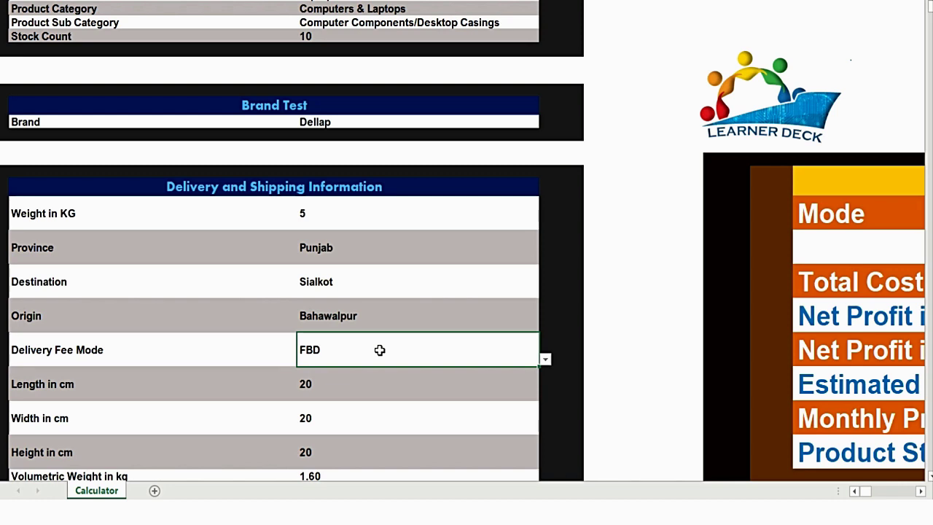
pyautogui.press('Down')
pyautogui.press('Down')
pyautogui.press('Down')
pyautogui.press('Down')
pyautogui.press('Up')
pyautogui.press('Up')
pyautogui.press('Up')
pyautogui.press('Up')
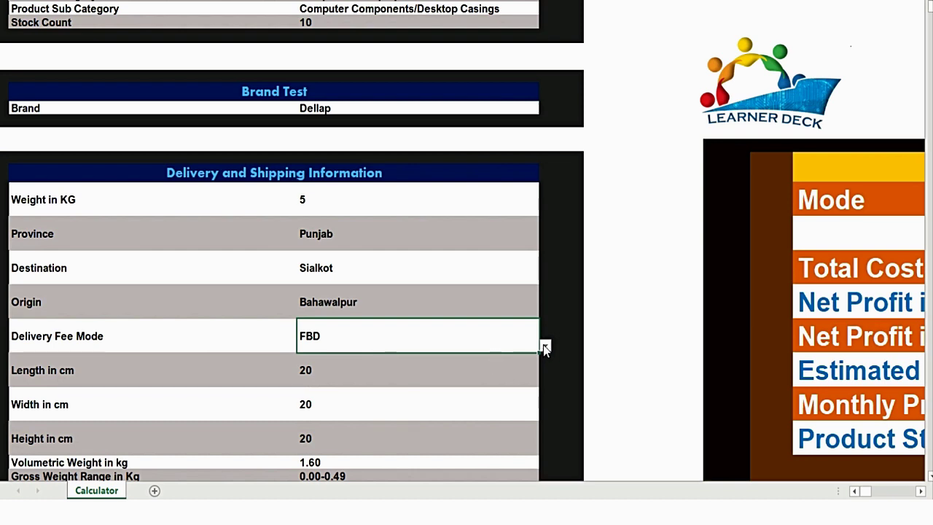
pyautogui.click(545, 346)
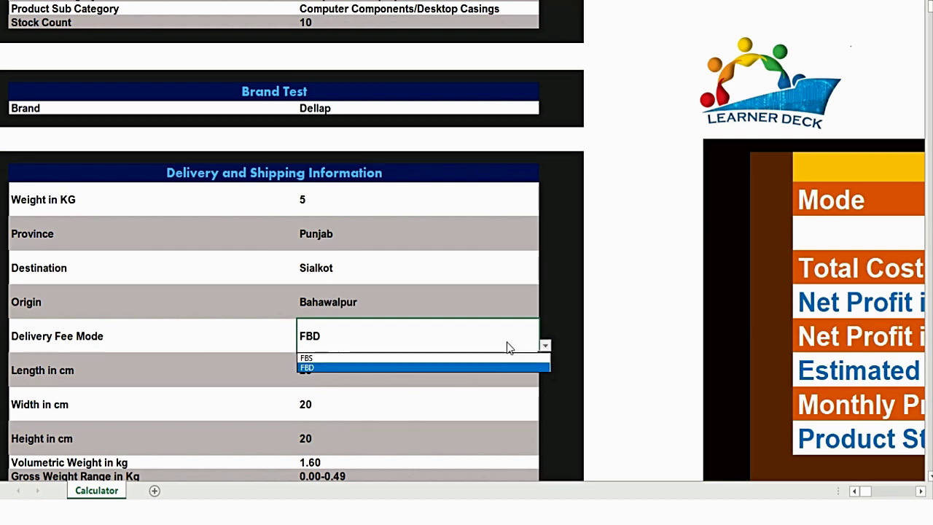
pyautogui.click(369, 367)
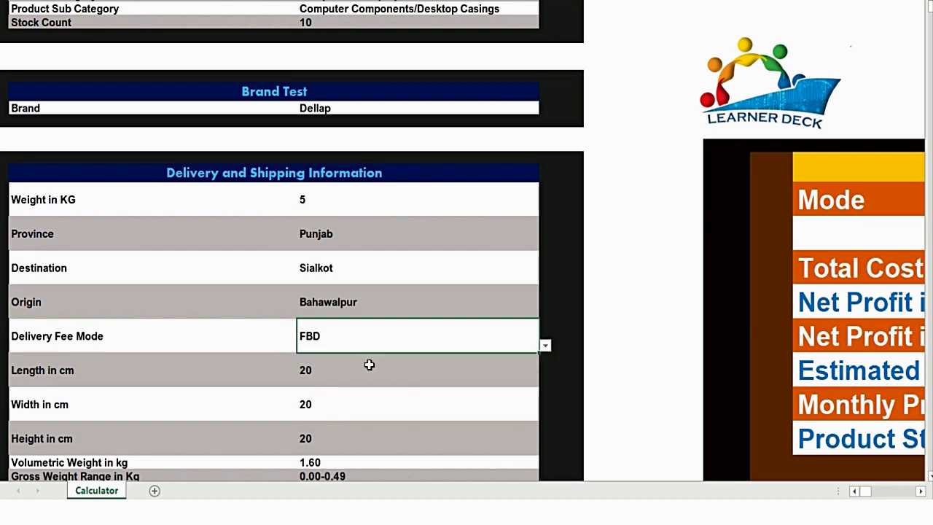
# - Set the product length to 70 cm in the Delivery and Shipping Information section
pyautogui.click(358, 372)
pyautogui.press('Down')
pyautogui.press('Down')
pyautogui.press('Down')
pyautogui.press('Down')
pyautogui.press('Down')
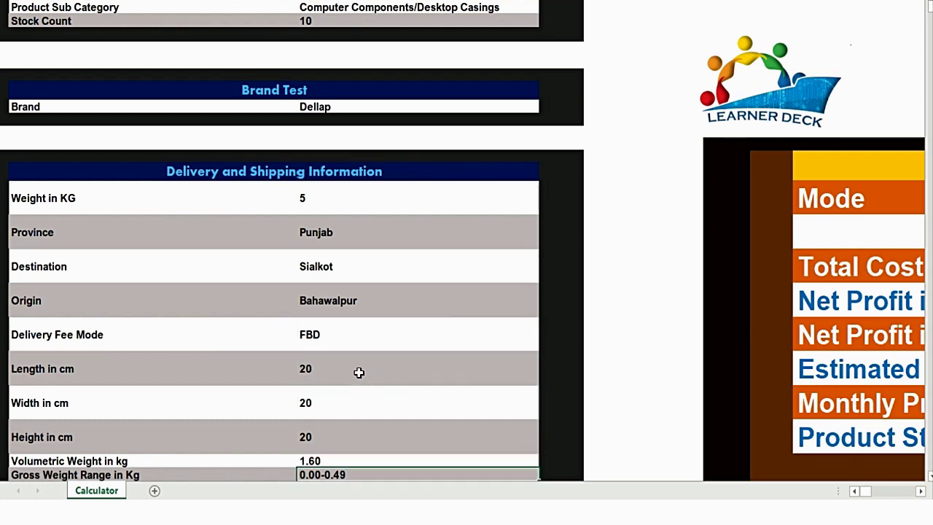
pyautogui.press('Up')
pyautogui.press('Up')
pyautogui.press('Up')
pyautogui.press('Up')
pyautogui.press('Up')
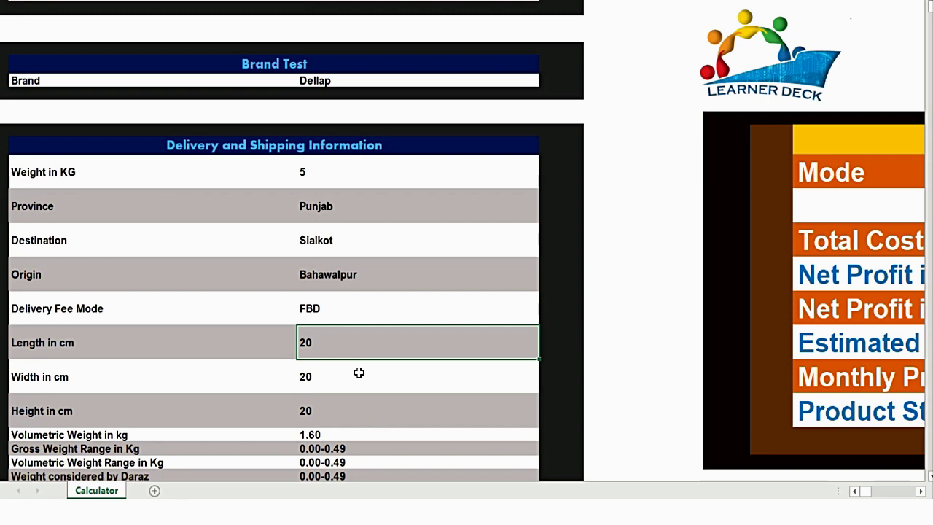
pyautogui.press('Down')
pyautogui.press('Up')
pyautogui.write('70')
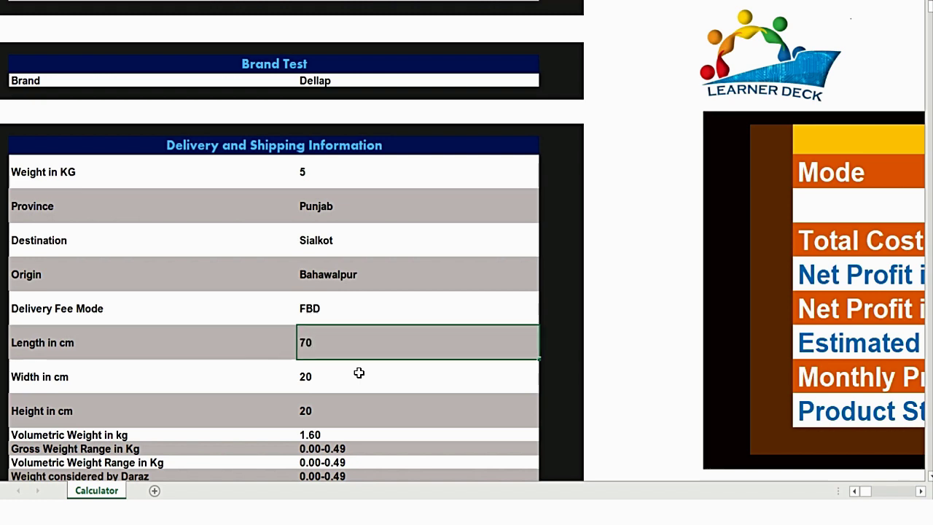
pyautogui.press('Return')
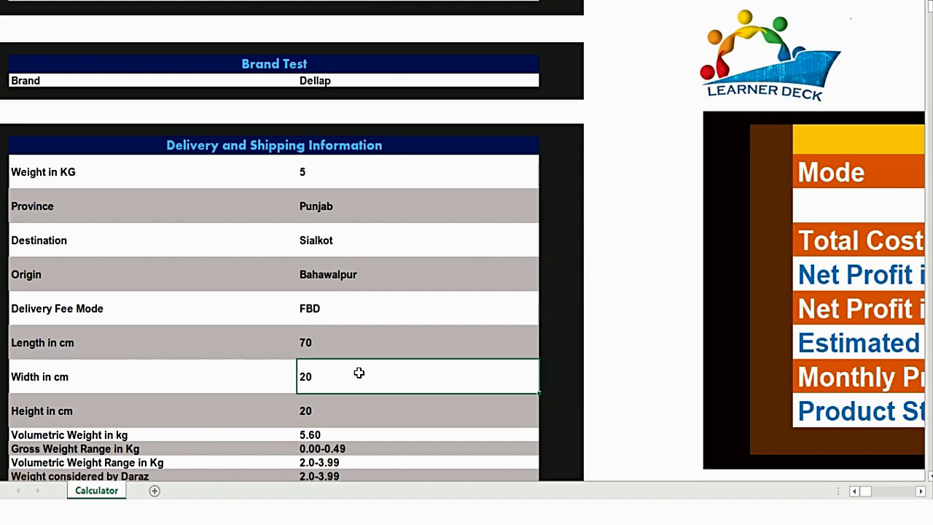
# - Set the product width to 40 cm and the height to 10 cm
pyautogui.write('30')
pyautogui.press('BackSpace')
pyautogui.press('BackSpace')
pyautogui.write('40')
pyautogui.press('Return')
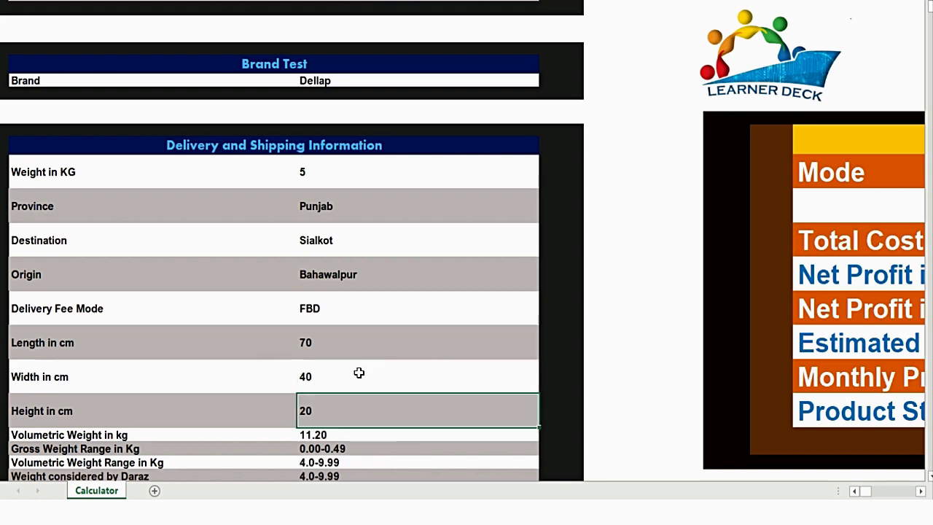
pyautogui.write('10')
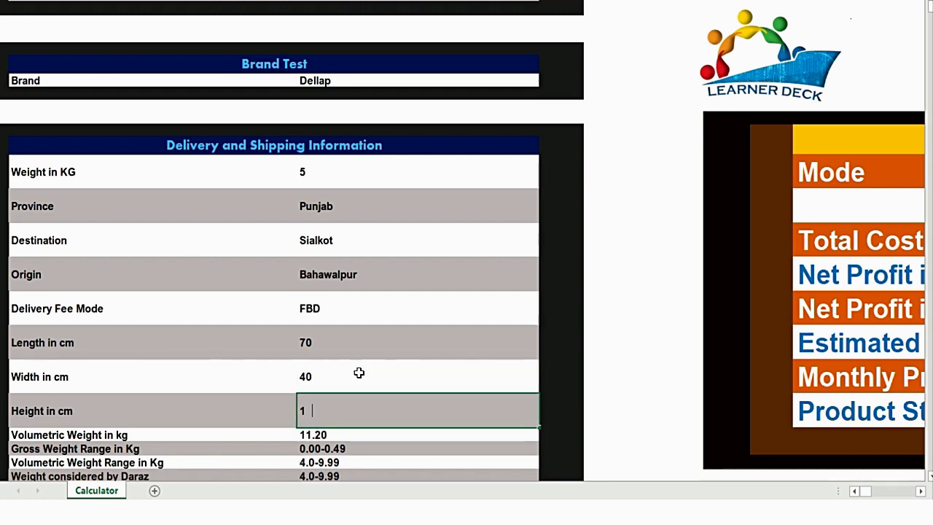
pyautogui.press('Return')
# - Review the delivery section from weight and dimensions through the volumetric and gross weight ranges to the shipping charges
pyautogui.press('Up')
pyautogui.press('Up')
pyautogui.press('Up')
pyautogui.press('Up')
pyautogui.press('Down')
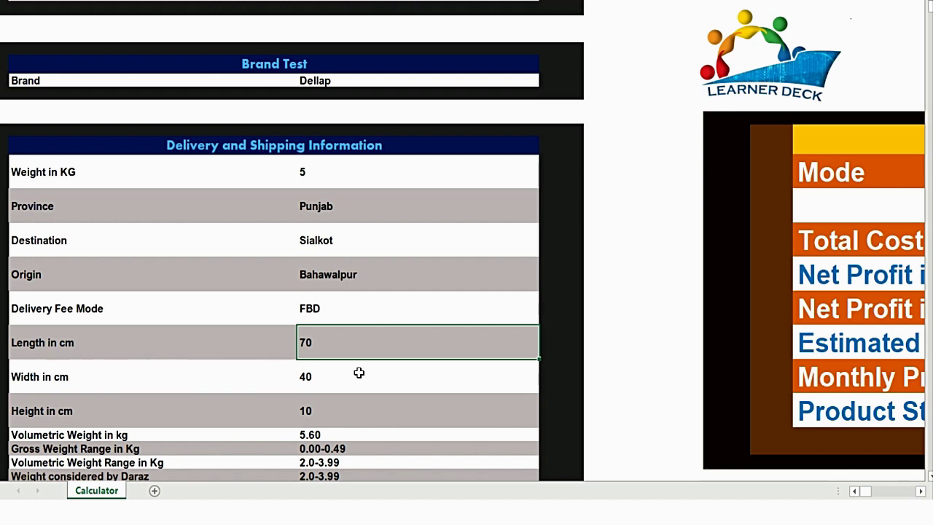
pyautogui.click(346, 160)
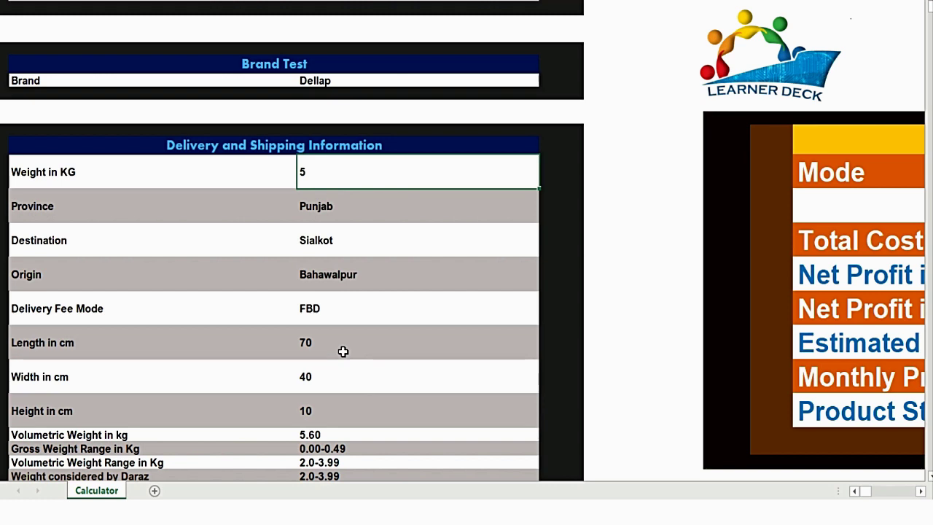
pyautogui.press('Down')
pyautogui.press('Down')
pyautogui.press('Down')
pyautogui.press('Down')
pyautogui.press('Down')
pyautogui.press('Down')
pyautogui.press('Down')
pyautogui.press('Down')
pyautogui.press('Down')
pyautogui.press('Down')
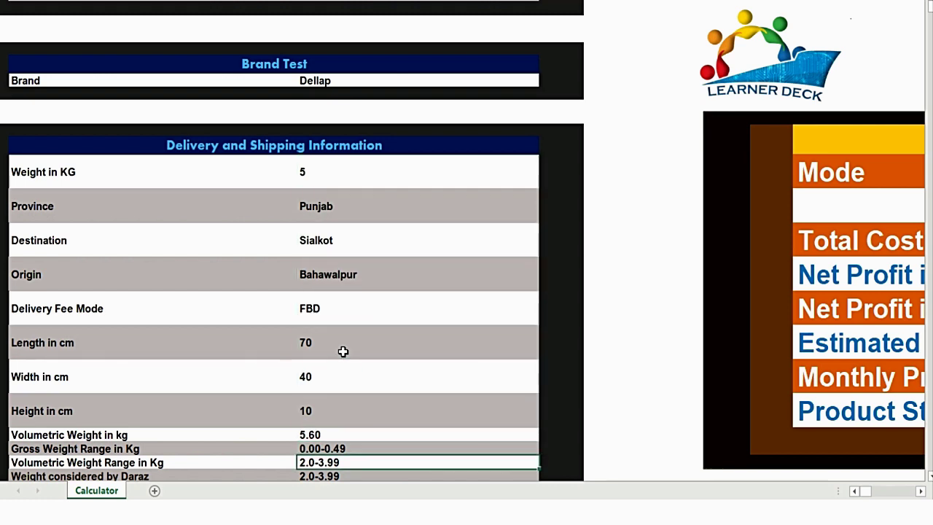
pyautogui.press('Down')
pyautogui.press('Down')
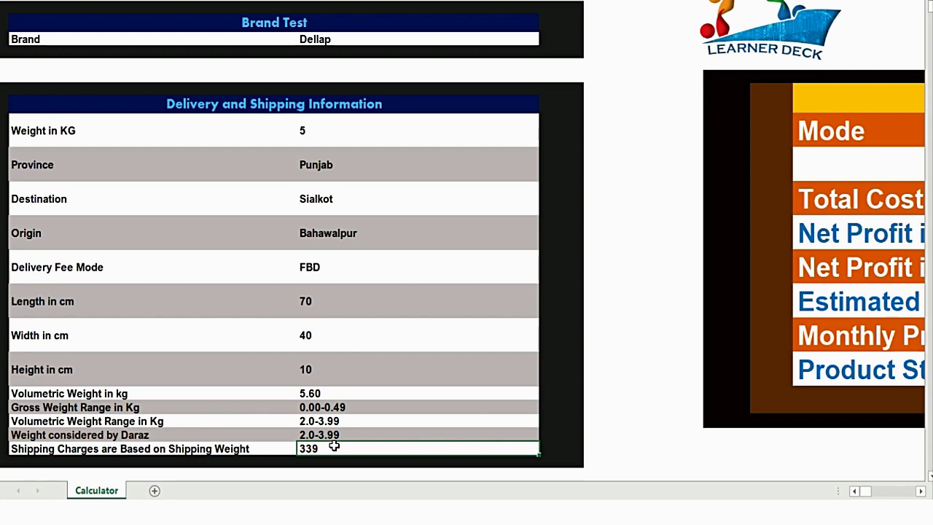
# - Change the shipping origin to Gujrat to compare its effect on the shipping charges
pyautogui.click(373, 229)
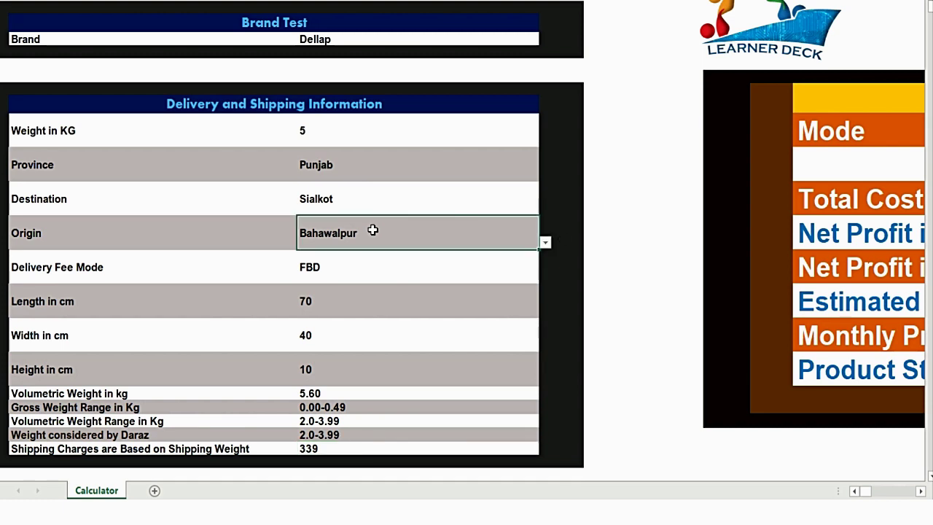
pyautogui.click(546, 243)
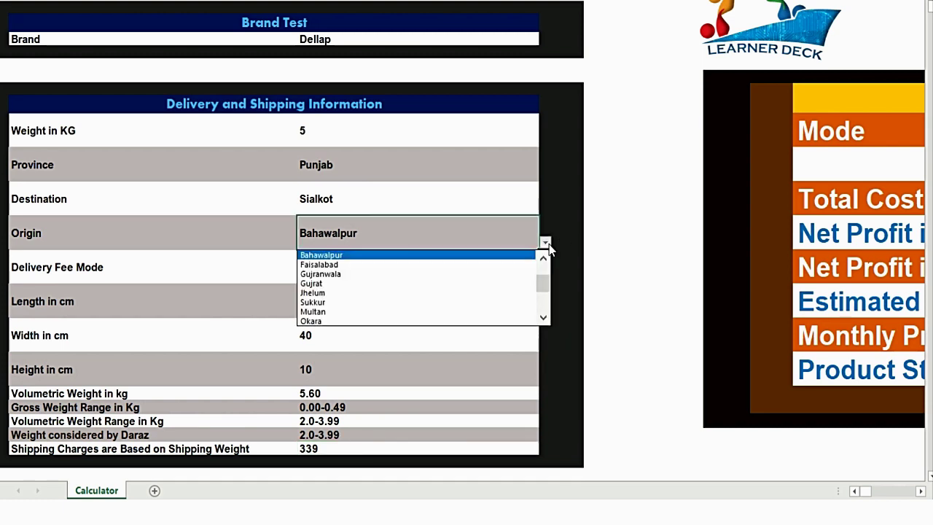
pyautogui.click(432, 283)
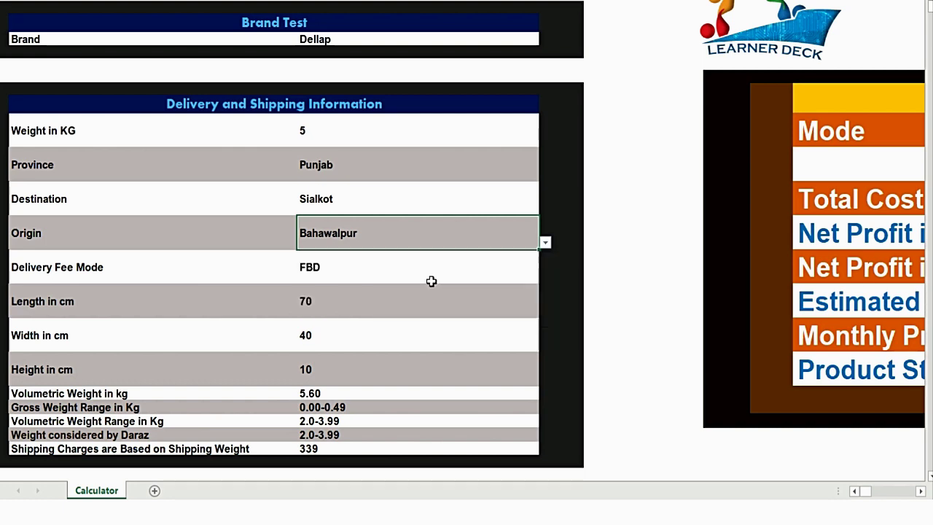
# - Set the shipping origin to Karachi in the Delivery and Shipping Information section
pyautogui.click(543, 248)
pyautogui.moveTo(541, 285); pyautogui.dragTo(552, 249)
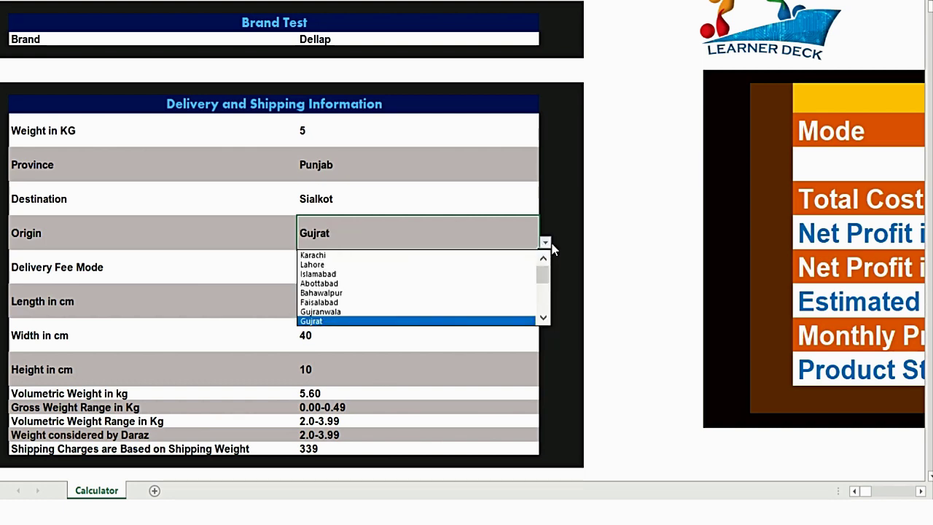
pyautogui.click(420, 256)
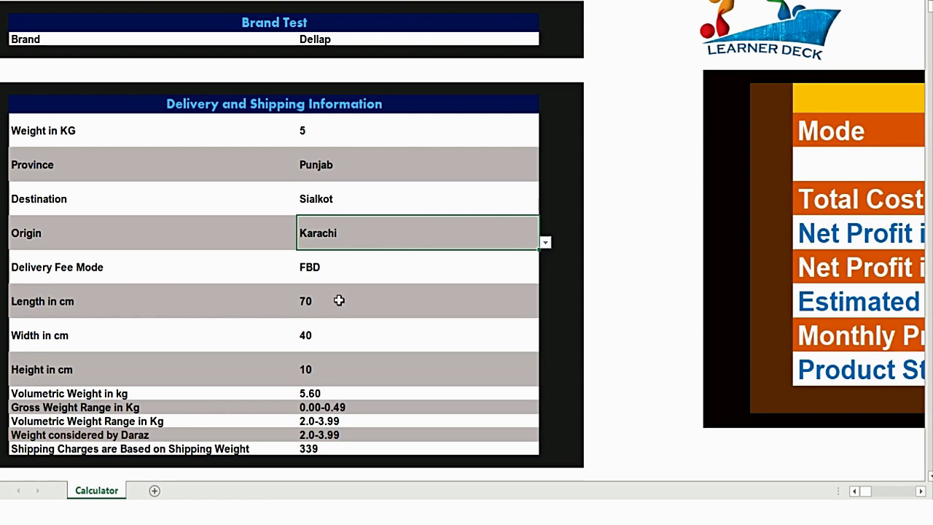
# - Set the product width to 300 cm to test its effect on the weight ranges and shipping charges
pyautogui.click(340, 326)
pyautogui.write('300')
pyautogui.press('Return')
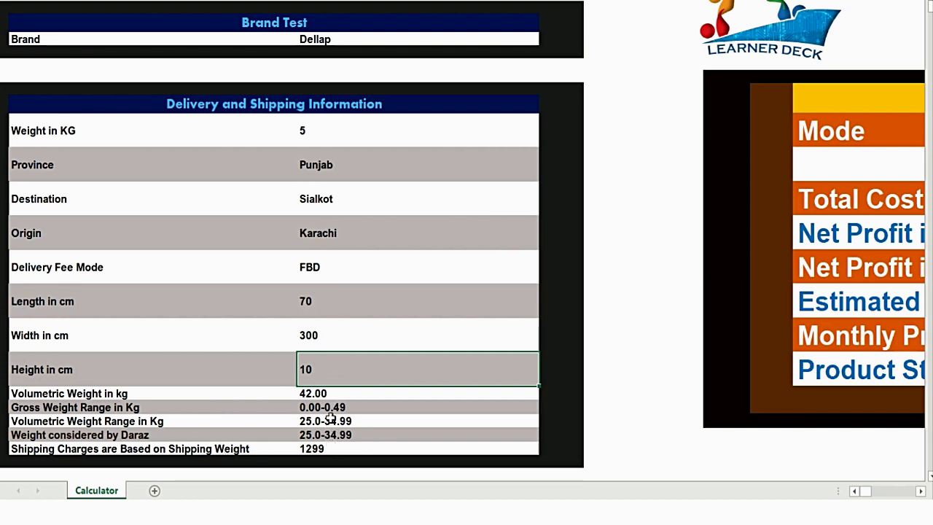
# - Set the product width to 30 cm in the Delivery and Shipping Information section
pyautogui.click(342, 327)
pyautogui.write('30')
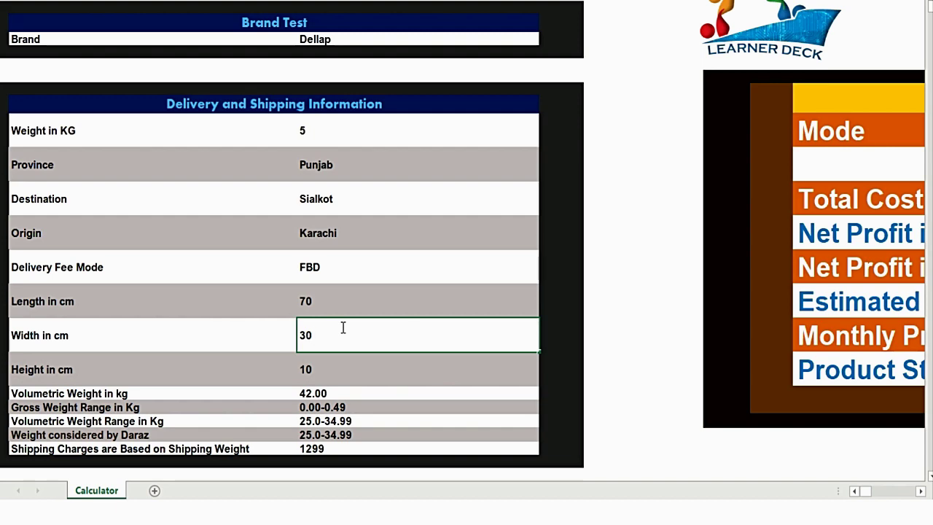
pyautogui.press('Return')
# - Review the recalculated weight and shipping rows and the FBD Details section below them
pyautogui.press('Down')
pyautogui.press('Down')
pyautogui.press('Down')
pyautogui.press('Down')
pyautogui.press('Down')
pyautogui.press('Down')
pyautogui.press('Down')
pyautogui.press('Down')
pyautogui.press('Down')
pyautogui.press('Down')
pyautogui.press('Down')
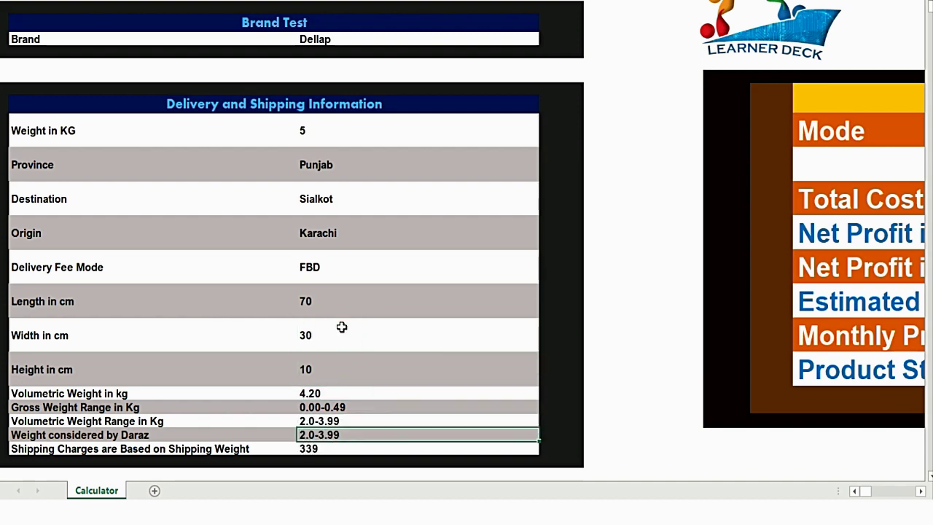
pyautogui.press('Down')
pyautogui.press('Down')
pyautogui.press('Down')
pyautogui.press('Down')
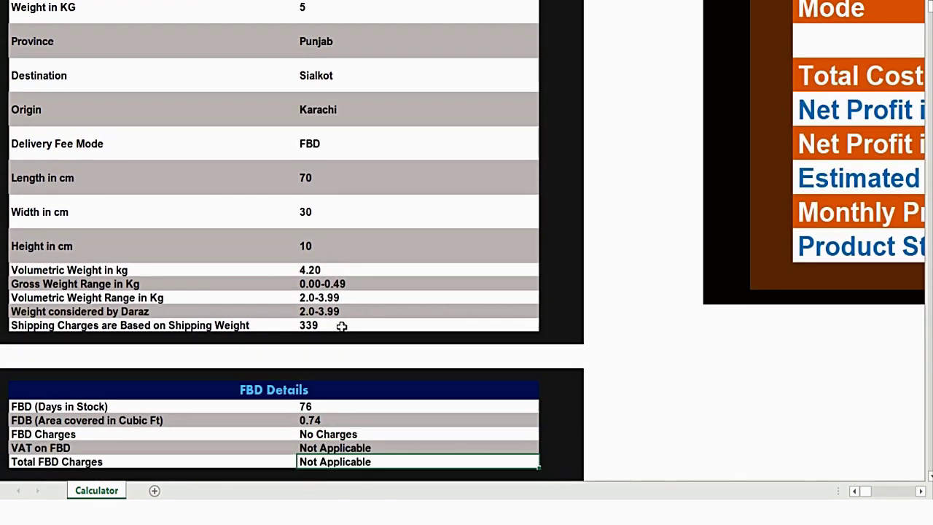
pyautogui.press('Up')
pyautogui.press('Up')
pyautogui.press('Up')
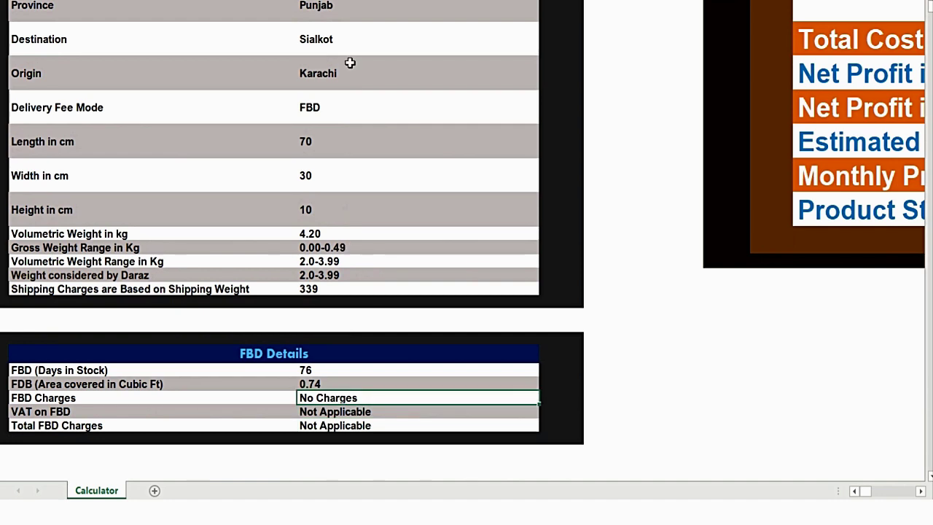
# - Set FBD (Days in Stock) to 81 and check the resulting FBD Charges
pyautogui.click(334, 370)
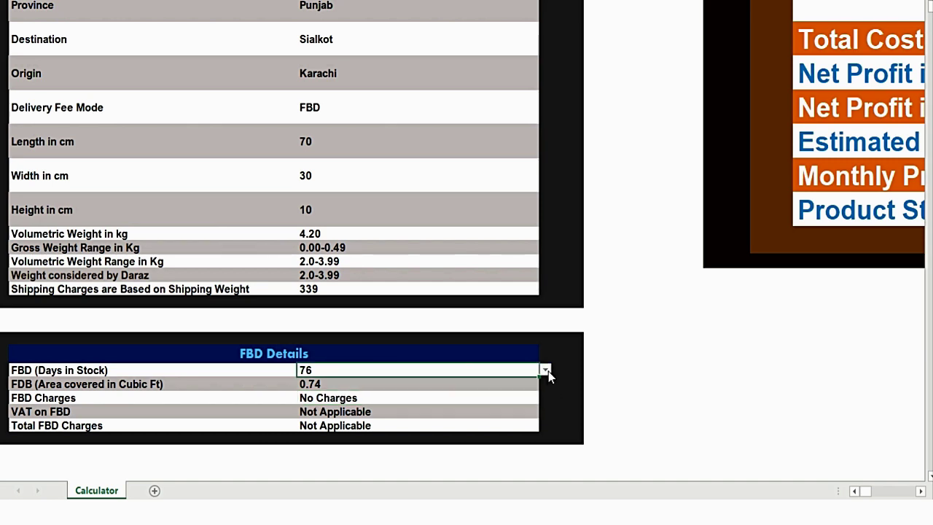
pyautogui.click(104, 371)
pyautogui.click(498, 371)
pyautogui.click(545, 371)
pyautogui.moveTo(544, 405)
pyautogui.mouseDown()
pyautogui.moveTo(543, 391)
pyautogui.moveTo(545, 410)
pyautogui.moveTo(546, 402)
pyautogui.mouseUp()
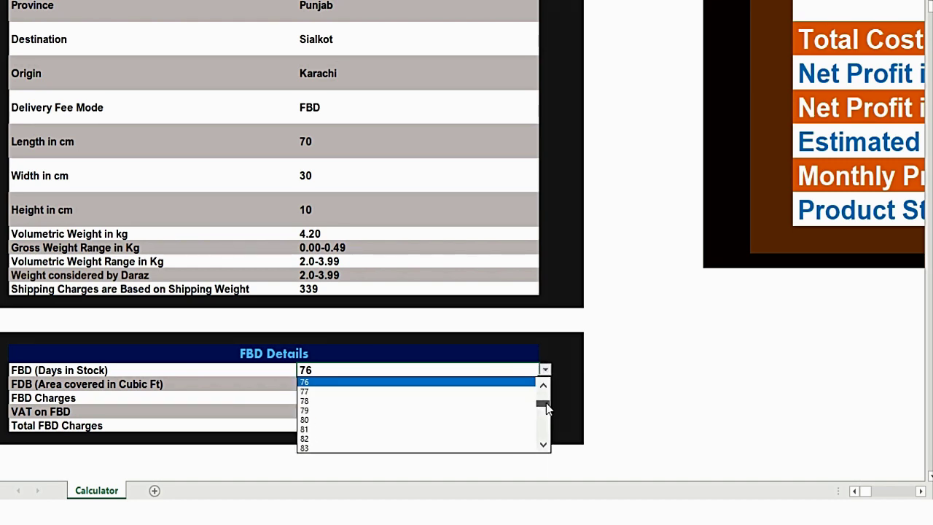
pyautogui.click(394, 430)
pyautogui.click(325, 402)
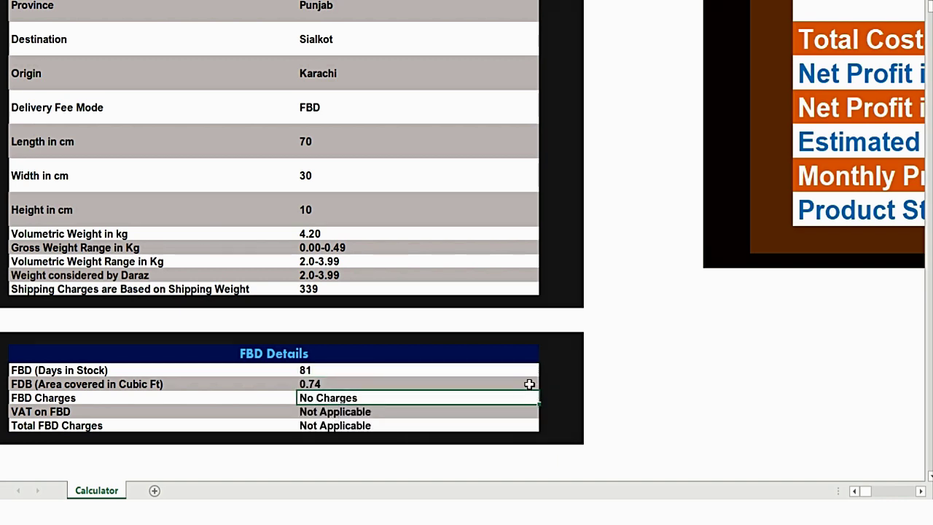
# - Change FBD (Days in Stock) to 113 to compare the storage charges for a longer stock period
pyautogui.click(529, 370)
pyautogui.click(544, 370)
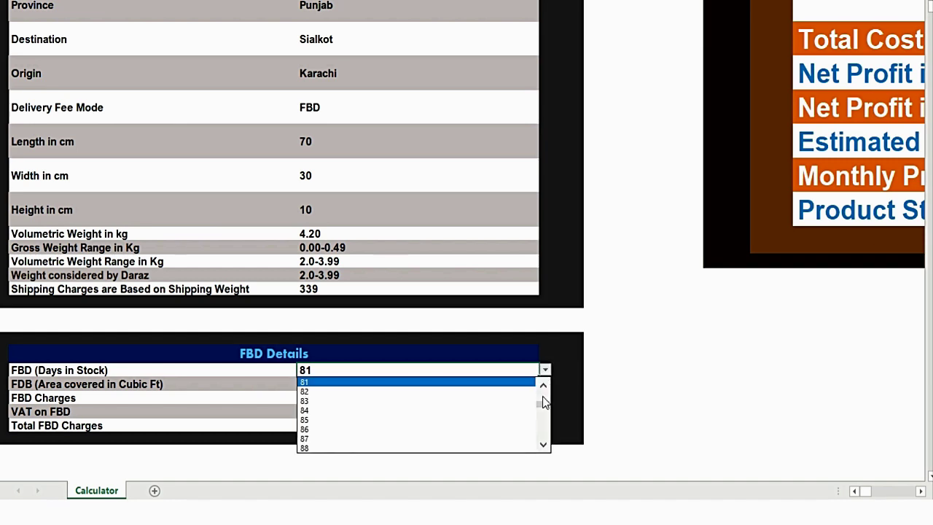
pyautogui.moveTo(543, 404); pyautogui.dragTo(543, 408)
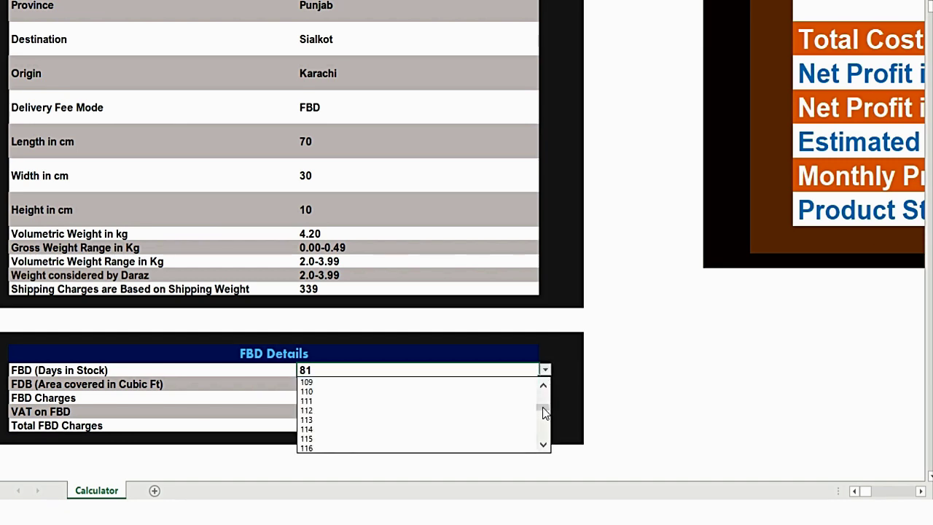
pyautogui.click(417, 422)
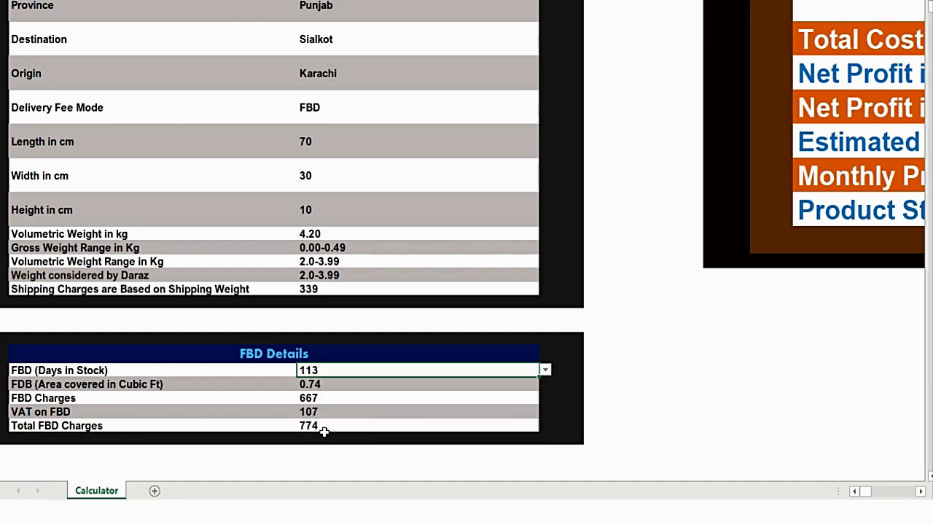
# - Set FBD (Days in Stock) to 58 in the FBD Details section
pyautogui.click(544, 370)
pyautogui.moveTo(547, 405); pyautogui.dragTo(547, 400)
pyautogui.click(417, 392)
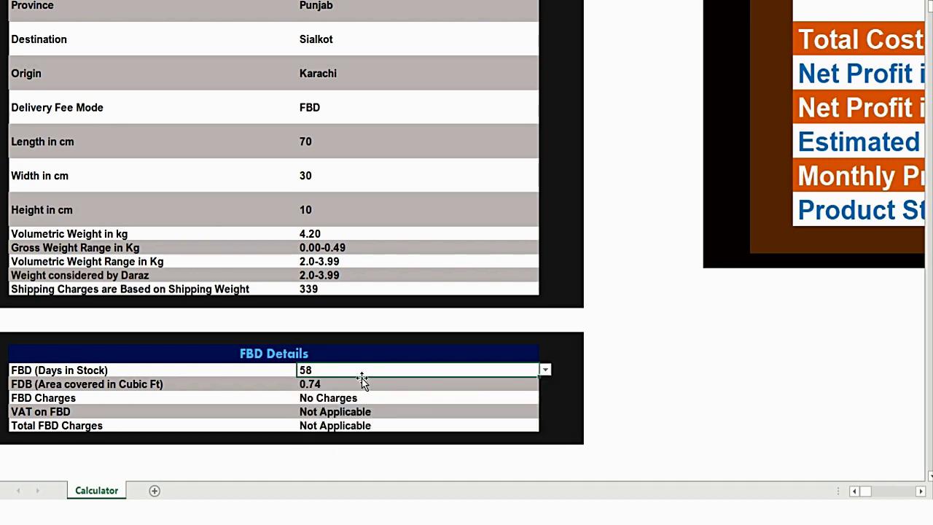
# - Examine the Payable Charges Breakdown section, from the Daraz commission by category through the individual fee rows
pyautogui.press('Down')
pyautogui.press('Down')
pyautogui.press('Down')
pyautogui.press('Down')
pyautogui.press('Down')
pyautogui.press('Down')
pyautogui.press('Down')
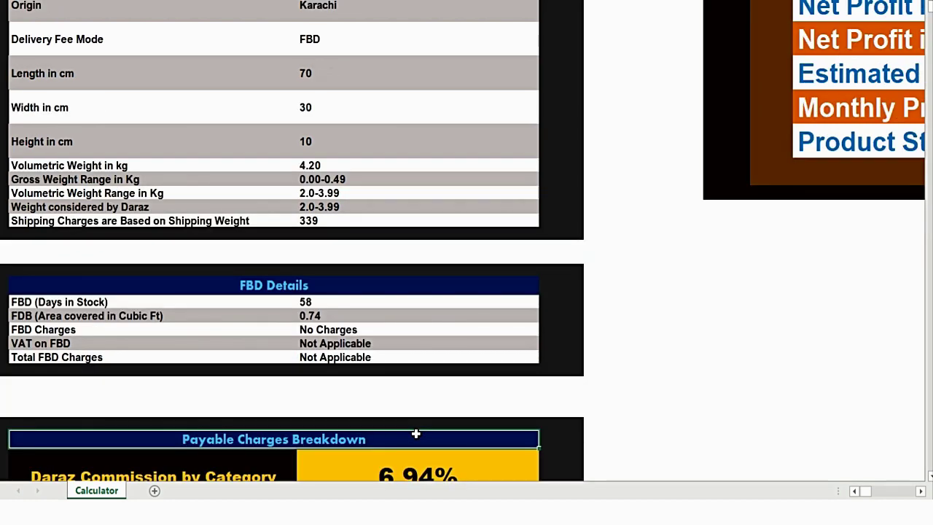
pyautogui.press('Down')
pyautogui.press('Down')
pyautogui.press('Down')
pyautogui.press('Down')
pyautogui.press('Down')
pyautogui.press('Down')
pyautogui.press('Down')
pyautogui.press('Down')
pyautogui.press('Up')
pyautogui.press('Up')
pyautogui.press('Up')
pyautogui.press('Up')
pyautogui.press('Up')
pyautogui.press('Up')
pyautogui.press('Up')
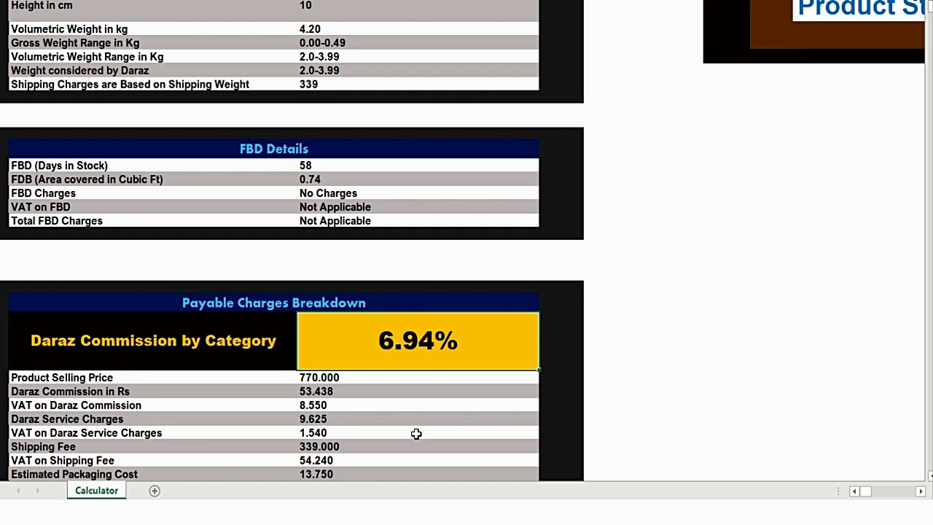
pyautogui.press('Down')
pyautogui.press('Down')
pyautogui.press('Down')
pyautogui.press('Down')
pyautogui.press('Down')
pyautogui.press('Down')
pyautogui.press('Down')
pyautogui.press('Down')
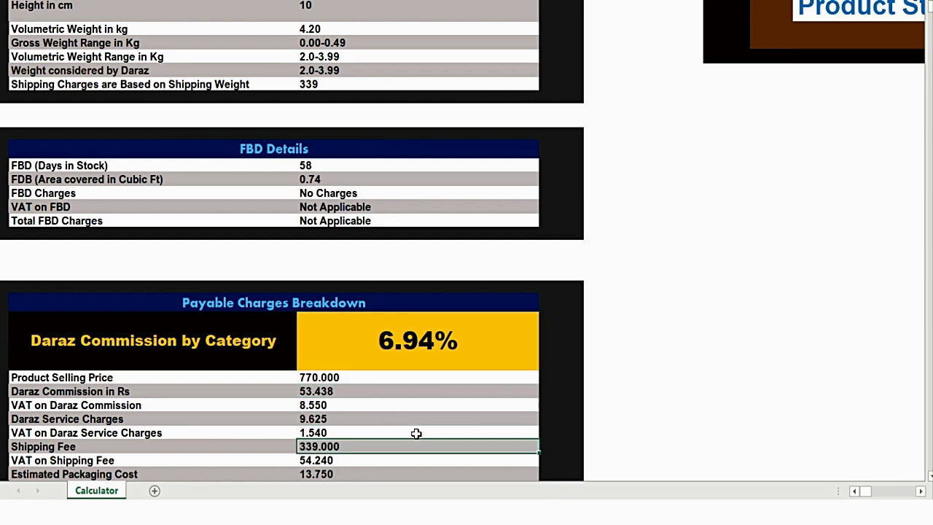
# - Set the Product Selling Price to 15000 in the Payable Charges Breakdown section
pyautogui.scroll(-1, 416, 433)
pyautogui.press('Up')
pyautogui.press('Up')
pyautogui.press('Up')
pyautogui.press('Up')
pyautogui.press('Up')
pyautogui.press('Up')
pyautogui.press('Up')
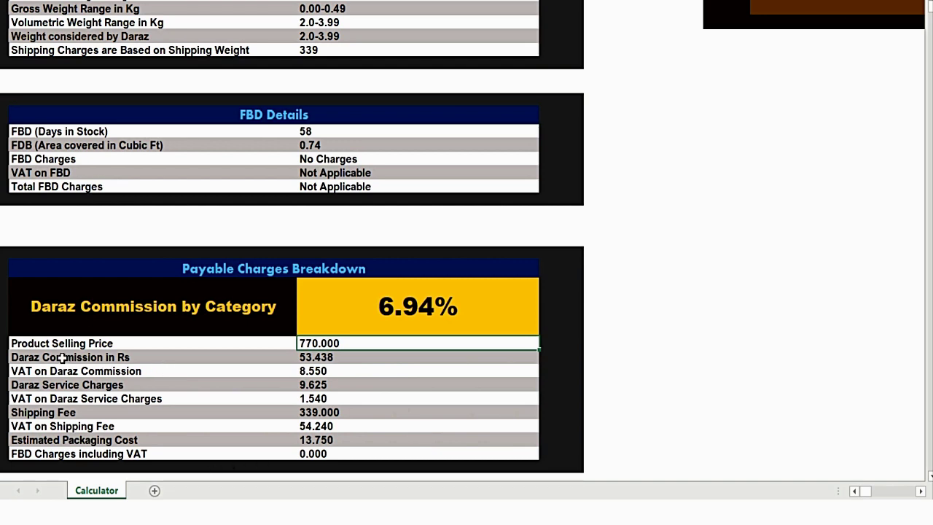
pyautogui.doubleClick(311, 342)
pyautogui.press('BackSpace')
pyautogui.press('BackSpace')
pyautogui.press('BackSpace')
pyautogui.write('15000')
pyautogui.press('Return')
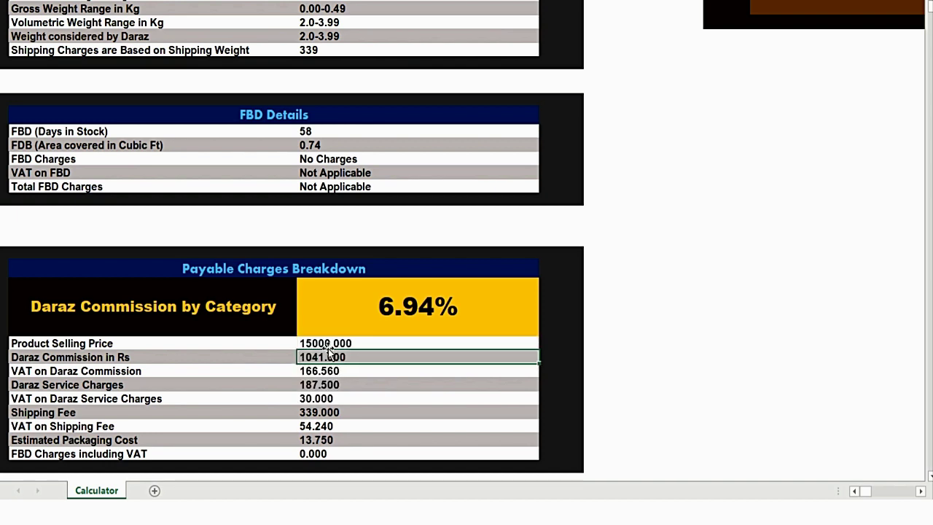
# - Review the commission, service charge, shipping, VAT, packaging and FBD rows calculated for the new selling price
pyautogui.press('Down')
pyautogui.press('Down')
pyautogui.press('Down')
pyautogui.press('Up')
pyautogui.press('Up')
pyautogui.press('Up')
pyautogui.press('Down')
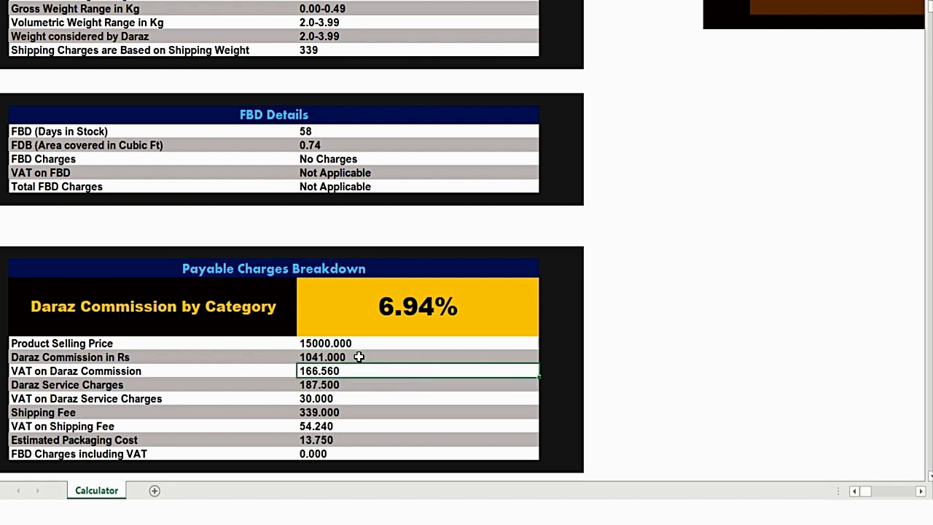
pyautogui.press('Down')
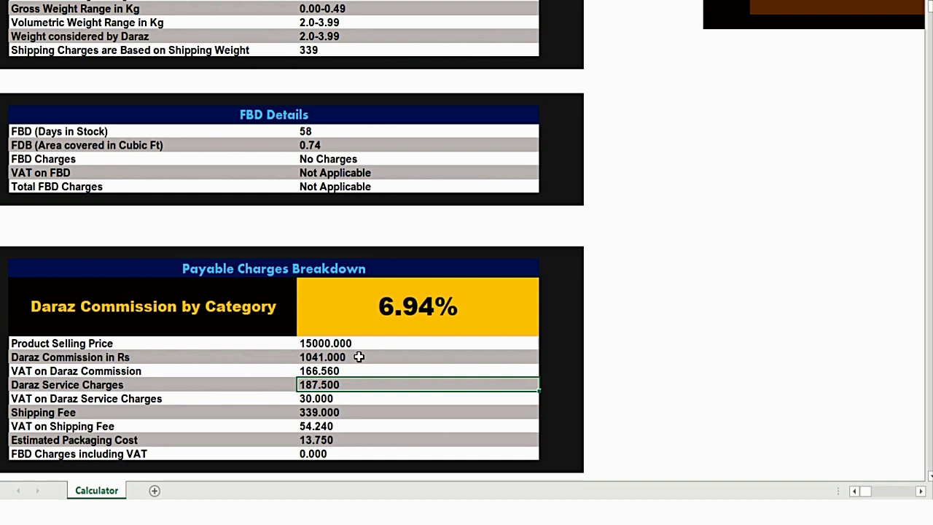
pyautogui.press('Down')
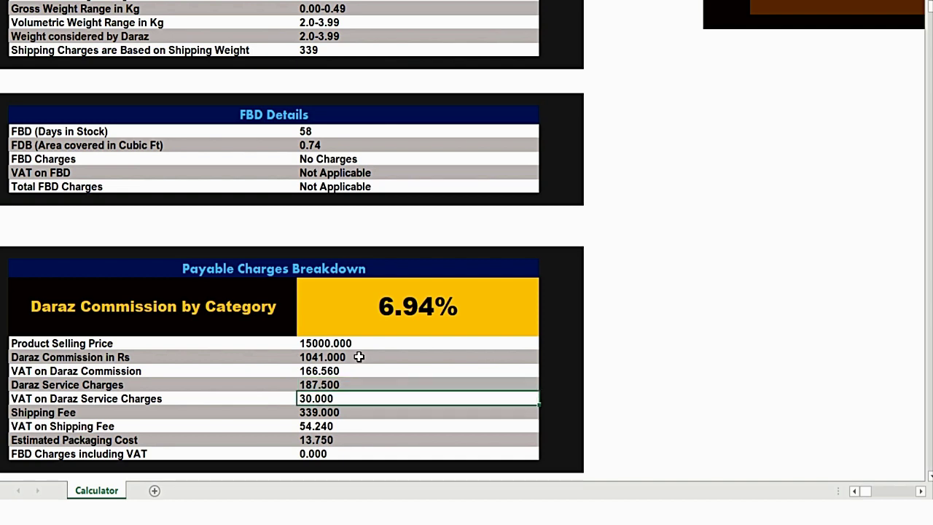
pyautogui.press('Down')
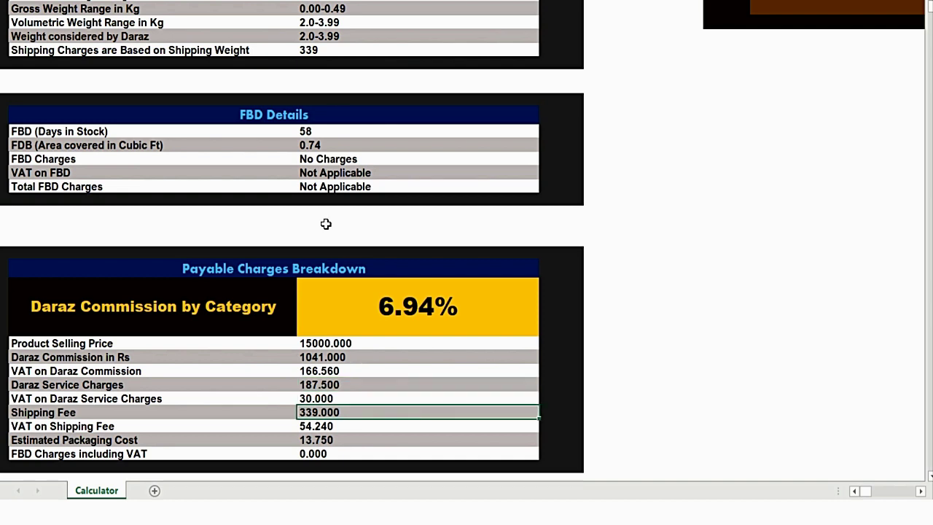
pyautogui.press('Down')
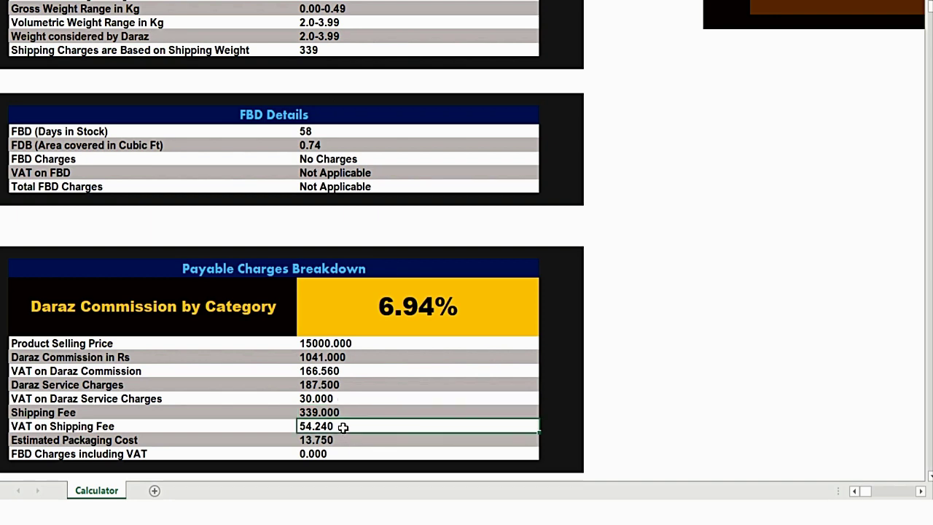
pyautogui.press('Down')
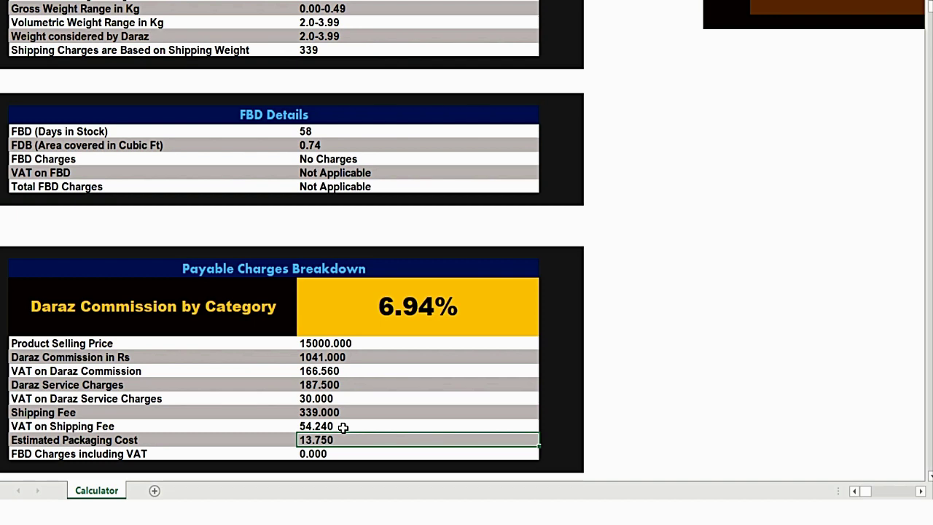
pyautogui.press('Down')
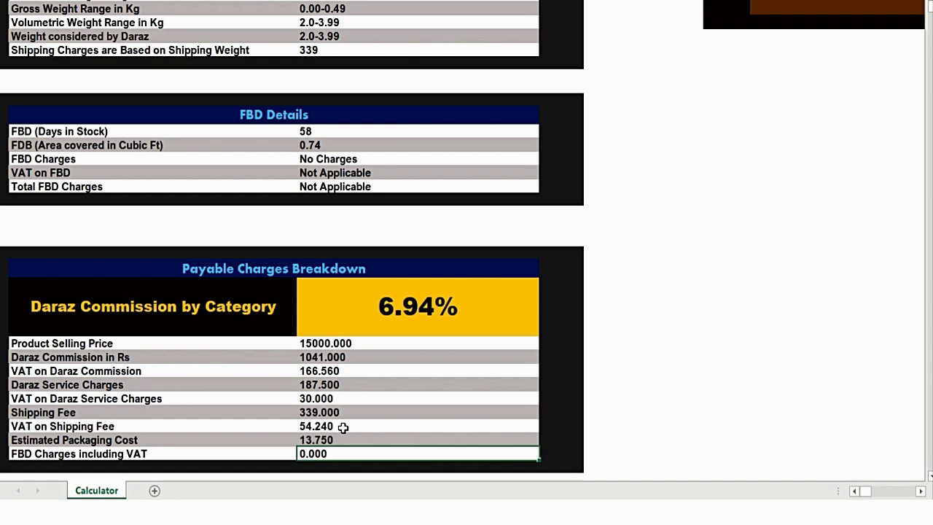
pyautogui.press('Up')
pyautogui.press('Up')
pyautogui.press('Up')
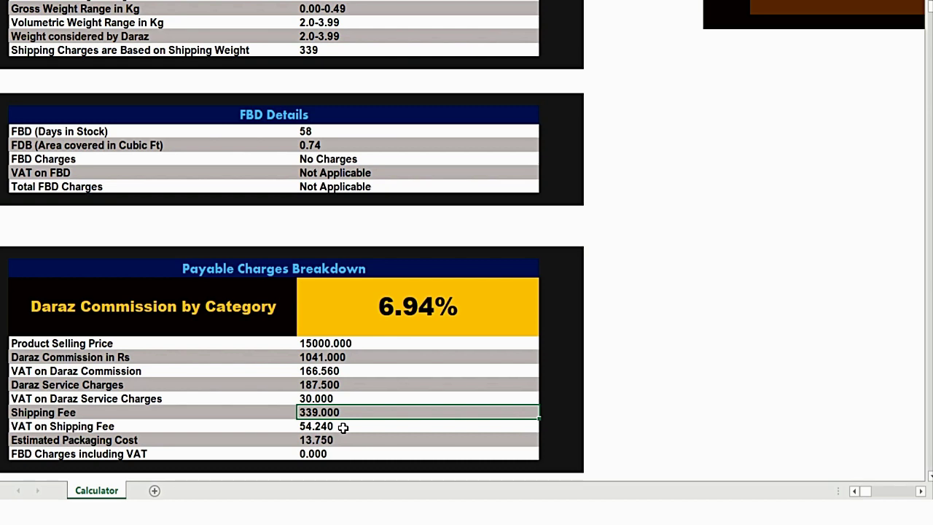
# - Examine the Total Payable Charges section with its procurement price and the FBD and FBS totals
pyautogui.press('Down')
pyautogui.press('Down')
pyautogui.press('Down')
pyautogui.press('Down')
pyautogui.press('Down')
pyautogui.press('Down')
pyautogui.press('Down')
pyautogui.press('Down')
pyautogui.press('Down')
pyautogui.press('Down')
pyautogui.press('Down')
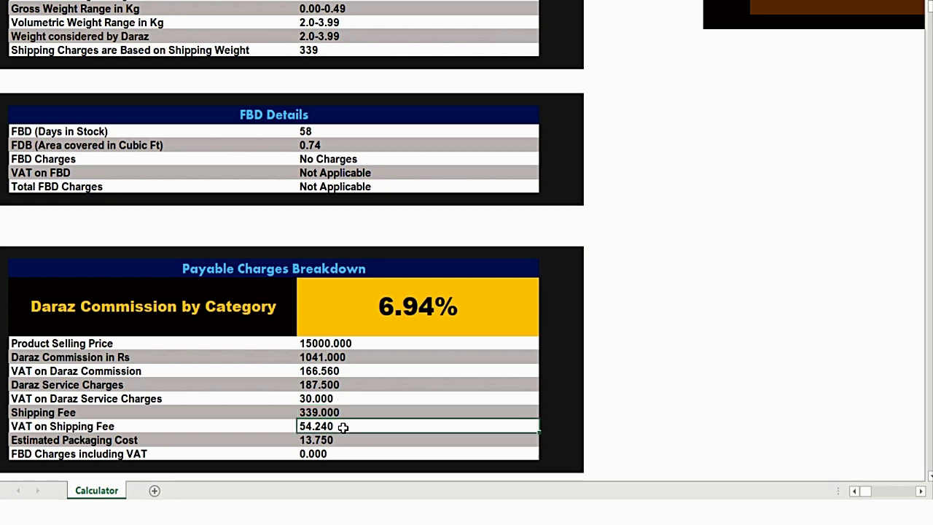
pyautogui.press('Down')
pyautogui.press('Down')
pyautogui.press('Down')
pyautogui.press('Down')
pyautogui.press('Down')
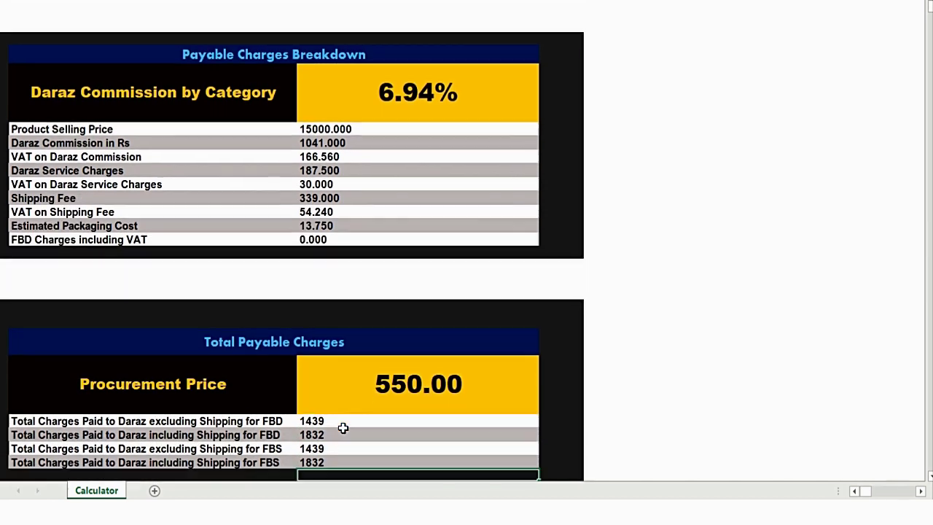
# - Set the Procurement Price to 10000 in the Total Payable Charges section
pyautogui.press('Up')
pyautogui.press('Up')
pyautogui.press('Up')
pyautogui.press('Up')
pyautogui.press('Up')
pyautogui.press('Up')
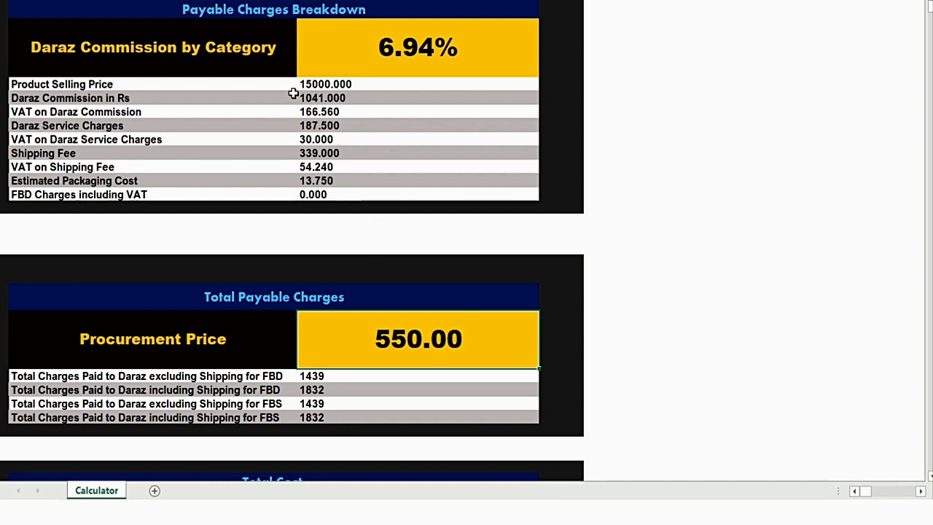
pyautogui.doubleClick(410, 347)
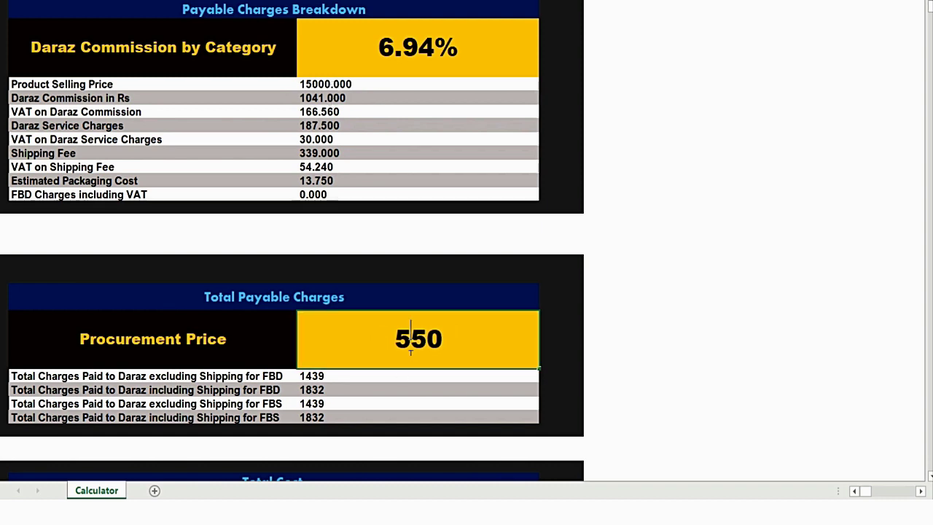
pyautogui.moveTo(440, 335); pyautogui.dragTo(396, 337)
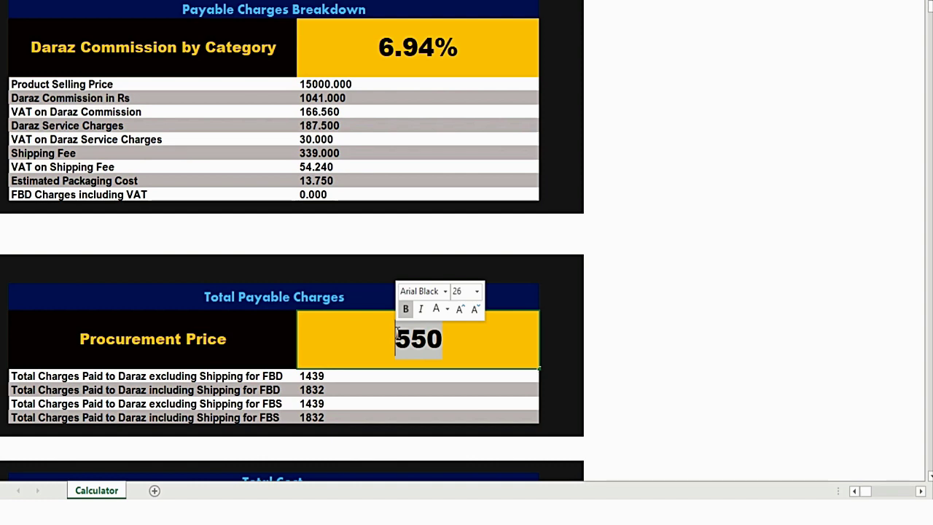
pyautogui.press('BackSpace')
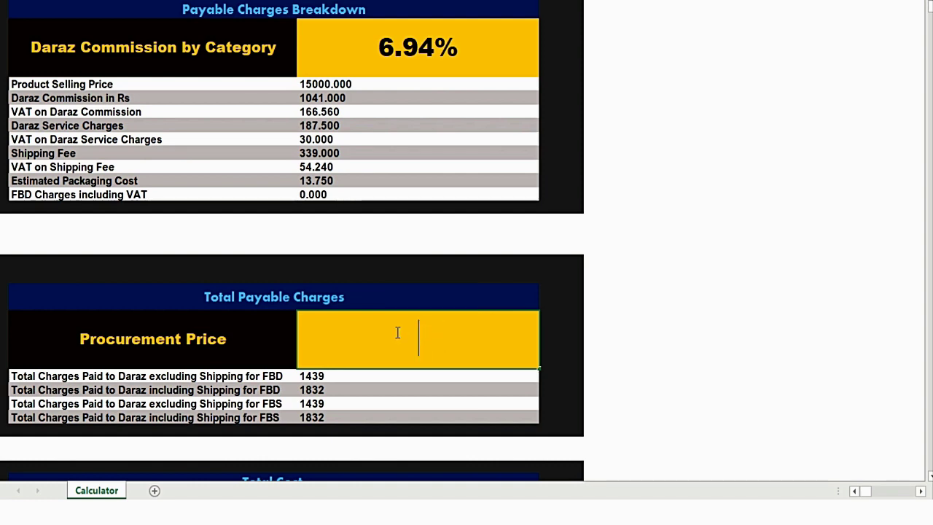
pyautogui.write('10000')
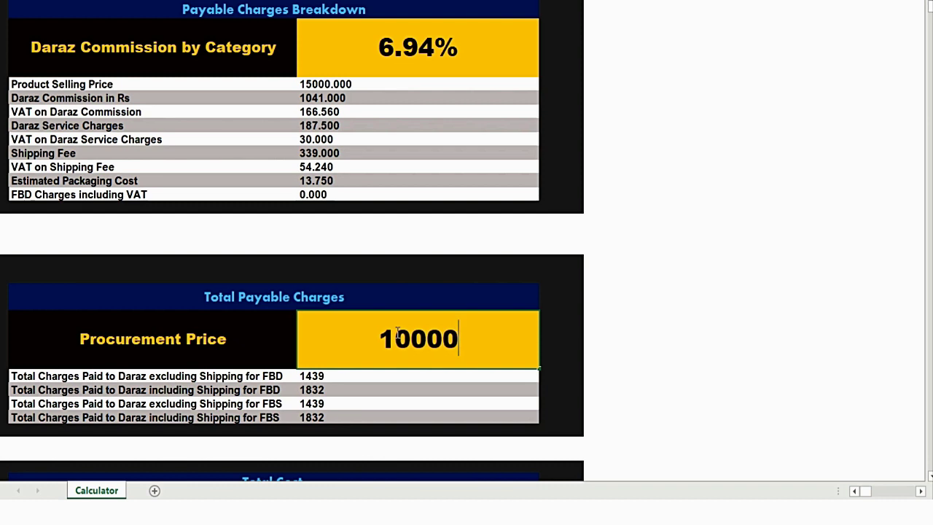
pyautogui.press('Return')
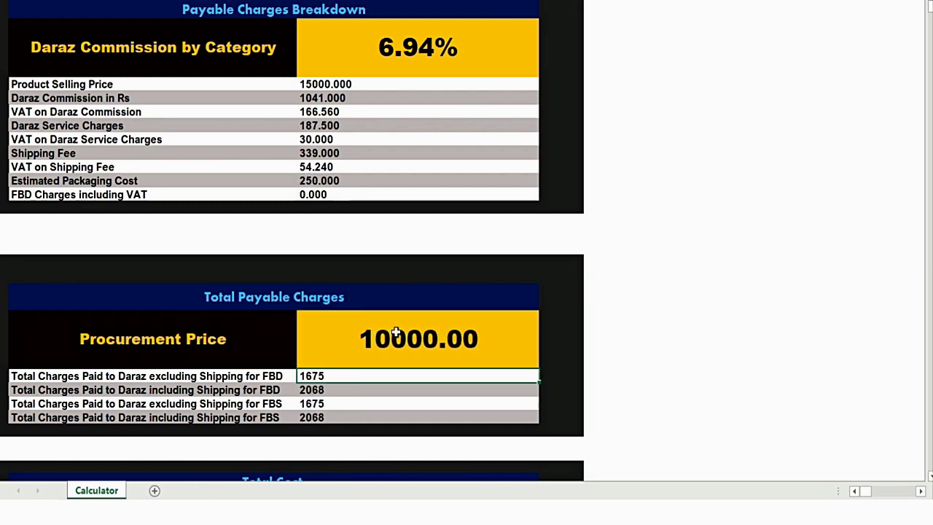
# - Check the total charges paid to Daraz for FBD, both excluding and including shipping
pyautogui.press('Down')
pyautogui.press('Up')
pyautogui.press('Left')
pyautogui.click(194, 390)
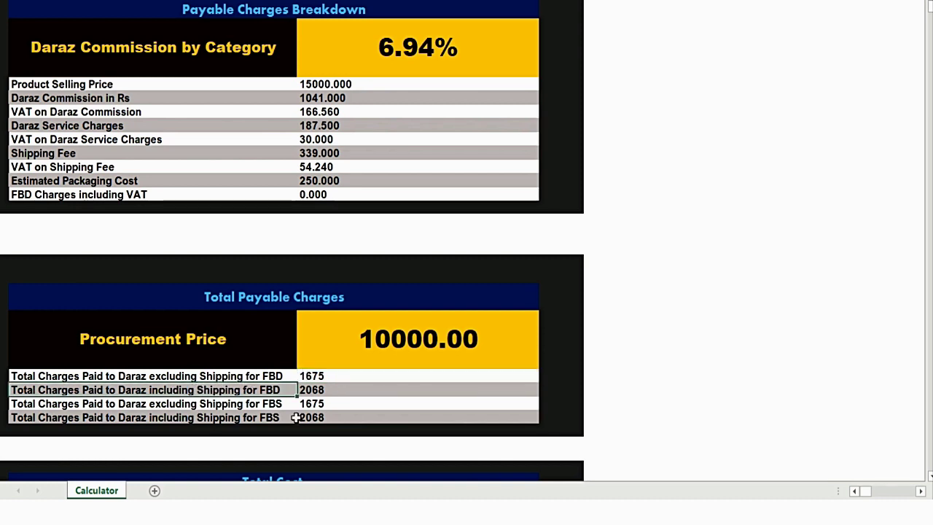
pyautogui.click(337, 394)
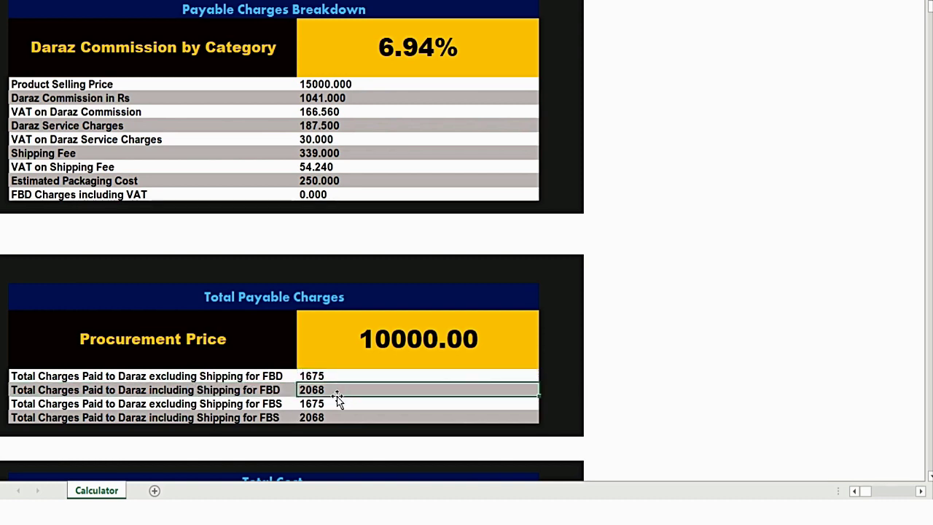
# - Compare the FBD and FBS totals paid to Daraz in the Total Payable Charges section
pyautogui.press('Left')
pyautogui.press('Up')
pyautogui.press('Down')
pyautogui.press('Down')
pyautogui.click(338, 401)
pyautogui.press('Up')
pyautogui.press('Up')
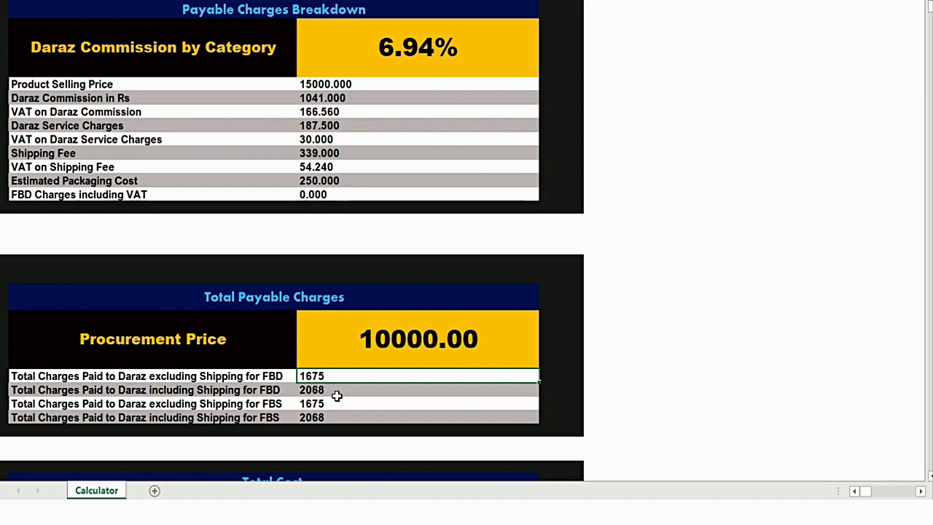
# - Set FBD (Days in Stock) to 203 in the FBD Details section
pyautogui.press('Up')
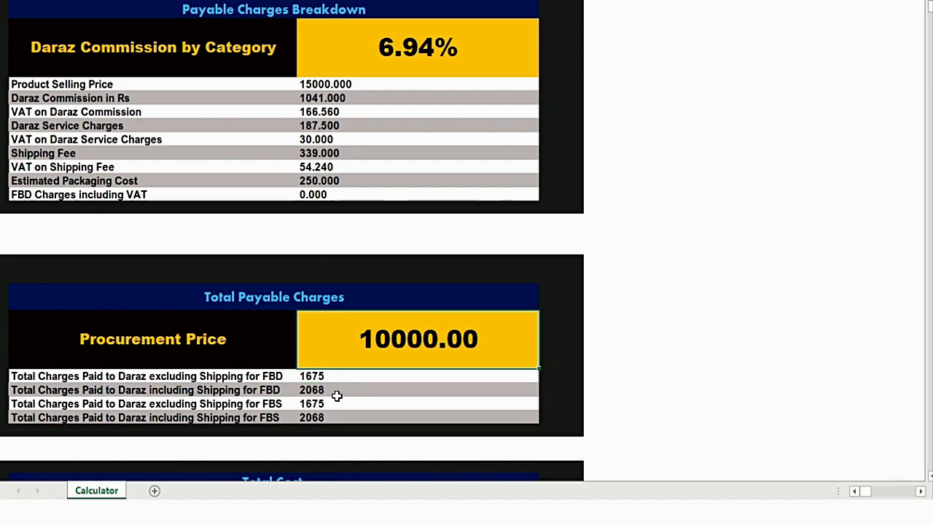
pyautogui.scroll(2, 337, 395)
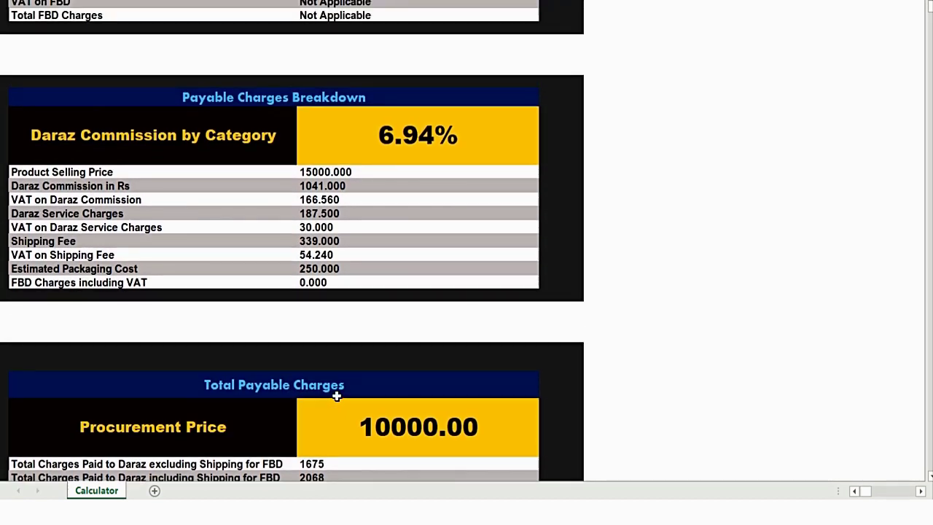
pyautogui.scroll(2, 336, 395)
pyautogui.press('Up')
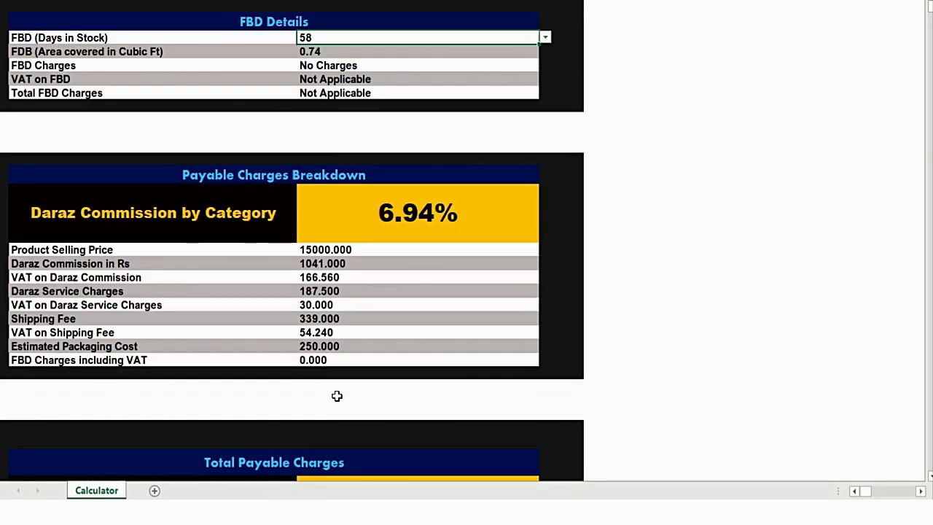
pyautogui.click(546, 37)
pyautogui.moveTo(543, 69); pyautogui.dragTo(543, 84)
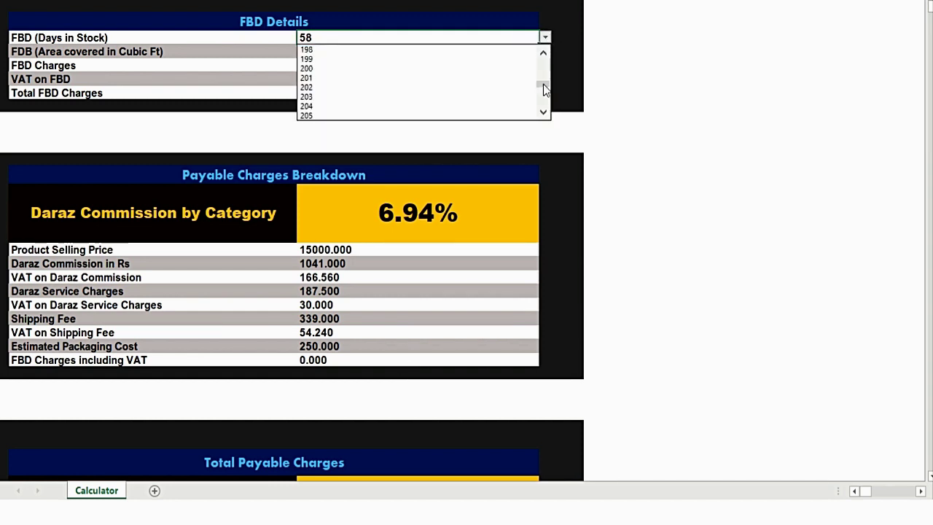
pyautogui.click(461, 106)
# - Check how the longer stock period affects the FBD charges and the FBD and FBS totals paid to Daraz
pyautogui.press('Down')
pyautogui.press('Down')
pyautogui.press('Down')
pyautogui.press('Down')
pyautogui.press('Down')
pyautogui.press('Down')
pyautogui.press('Down')
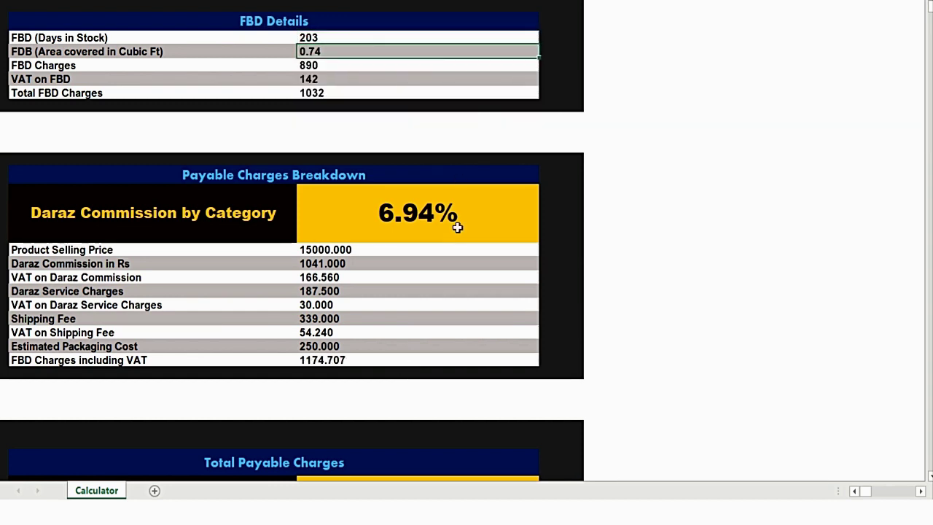
pyautogui.press('Down')
pyautogui.press('Down')
pyautogui.press('Down')
pyautogui.press('Down')
pyautogui.press('Down')
pyautogui.press('Down')
pyautogui.press('Down')
pyautogui.press('Down')
pyautogui.press('Down')
pyautogui.press('Down')
pyautogui.press('Down')
pyautogui.press('Down')
pyautogui.press('Down')
pyautogui.press('Down')
pyautogui.press('Down')
pyautogui.press('Down')
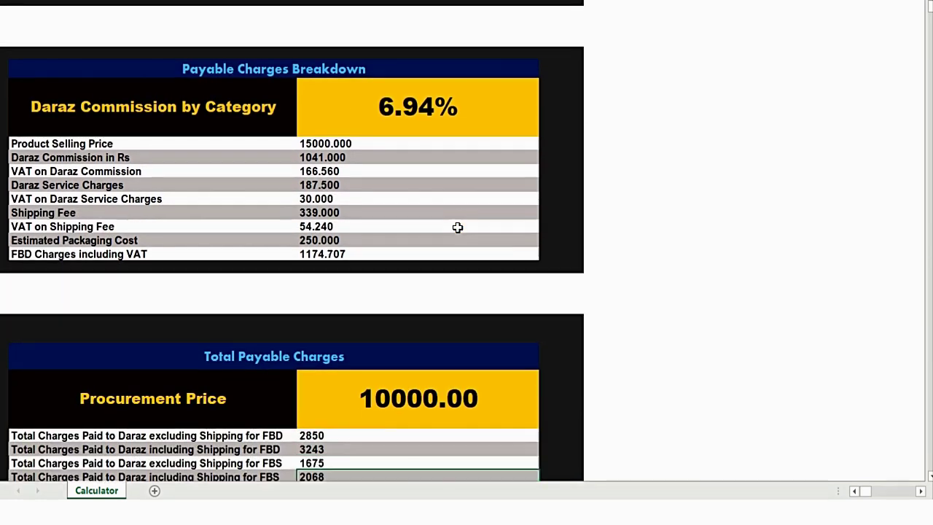
pyautogui.press('Up')
pyautogui.press('Up')
pyautogui.press('Up')
pyautogui.press('Up')
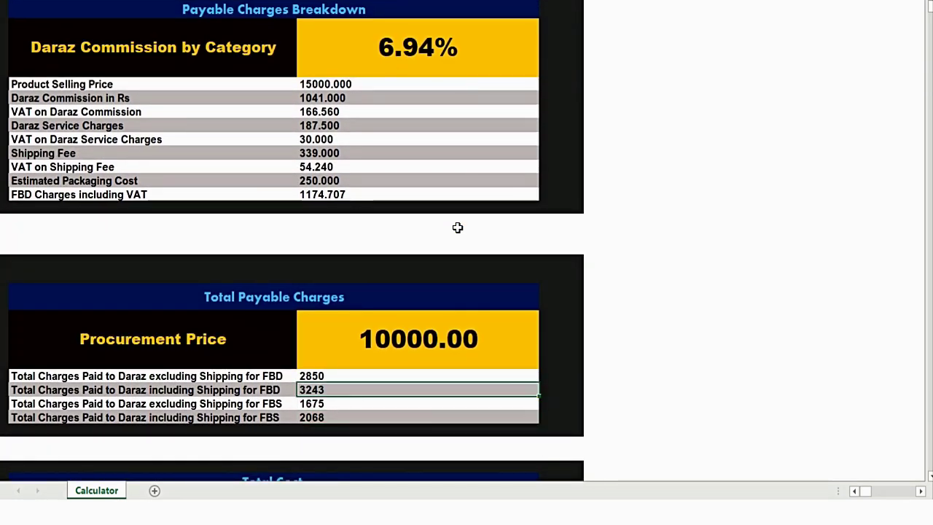
pyautogui.press('Down')
pyautogui.press('Down')
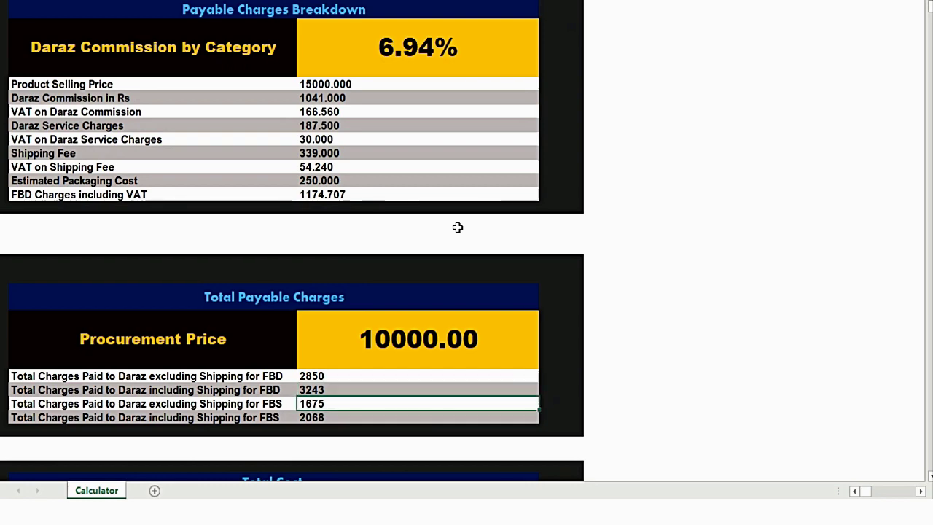
# - Set FBD (Days in Stock) to 74 in the FBD Details section
pyautogui.press('Up')
pyautogui.press('Up')
pyautogui.press('Up')
pyautogui.press('Up')
pyautogui.press('Up')
pyautogui.press('Up')
pyautogui.press('Up')
pyautogui.press('Up')
pyautogui.press('Up')
pyautogui.press('Up')
pyautogui.press('Up')
pyautogui.press('Up')
pyautogui.press('Up')
pyautogui.press('Up')
pyautogui.press('Up')
pyautogui.press('Up')
pyautogui.press('Up')
pyautogui.press('Up')
pyautogui.press('Up')
pyautogui.press('Up')
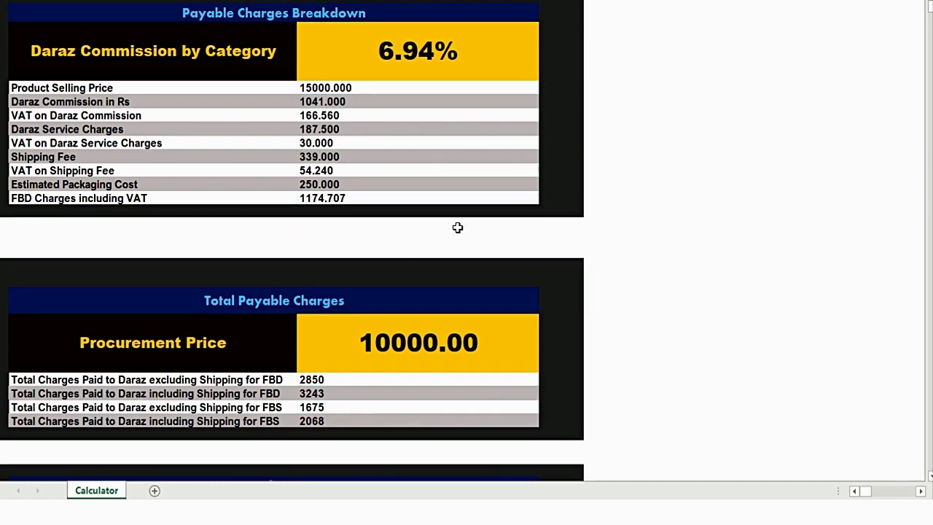
pyautogui.press('Up')
pyautogui.press('Up')
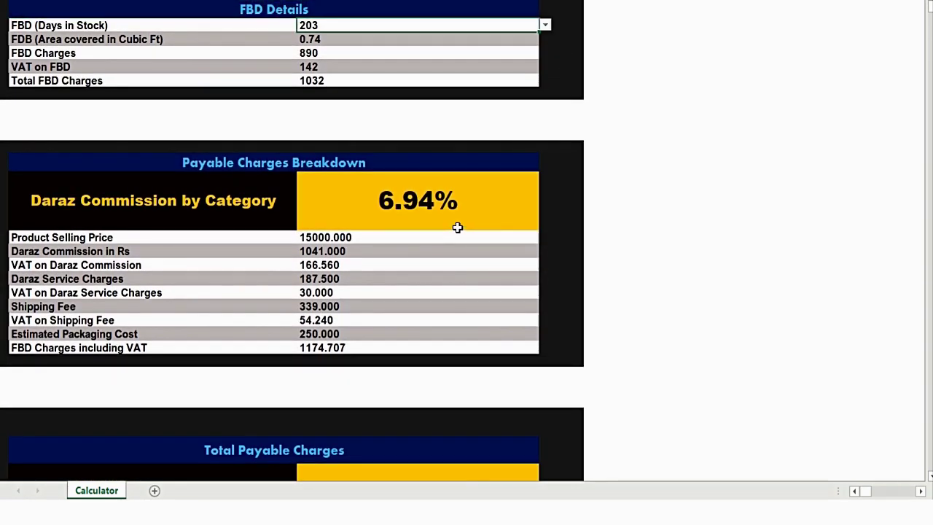
pyautogui.click(545, 26)
pyautogui.moveTo(546, 71); pyautogui.dragTo(541, 55)
pyautogui.click(468, 75)
# - Review the recalculated total charges paid to Daraz for FBD, excluding and including shipping
pyautogui.press('Down')
pyautogui.press('Down')
pyautogui.press('Down')
pyautogui.press('Down')
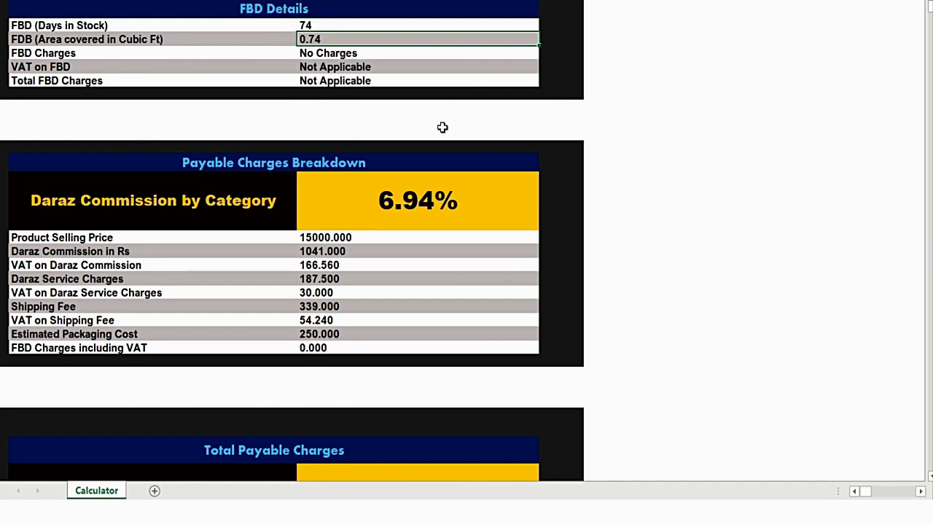
pyautogui.press('Down')
pyautogui.press('Down')
pyautogui.press('Down')
pyautogui.press('Down')
pyautogui.press('Down')
pyautogui.press('Down')
pyautogui.press('Down')
pyautogui.press('Down')
pyautogui.press('Down')
pyautogui.press('Down')
pyautogui.press('Down')
pyautogui.press('Up')
pyautogui.press('Up')
pyautogui.press('Up')
pyautogui.press('Up')
pyautogui.press('Up')
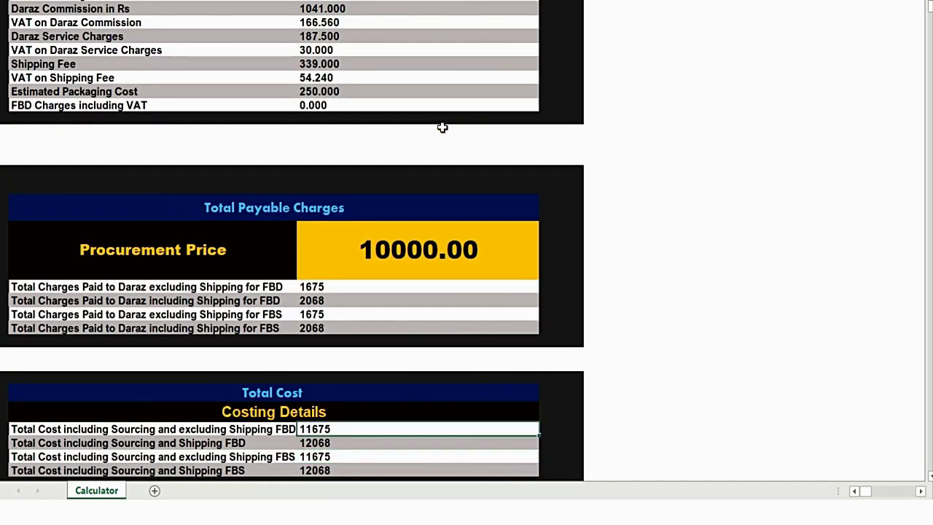
pyautogui.press('Up')
pyautogui.press('Up')
pyautogui.press('Up')
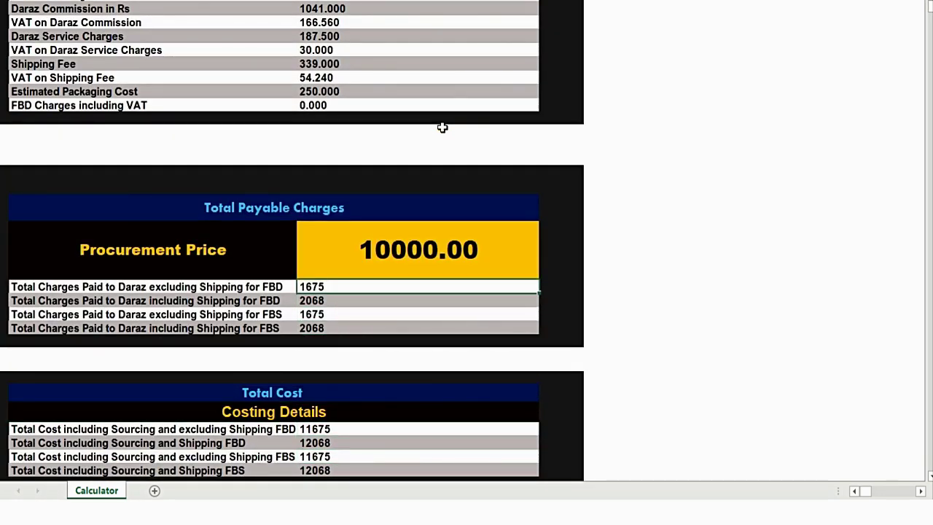
pyautogui.press('Left')
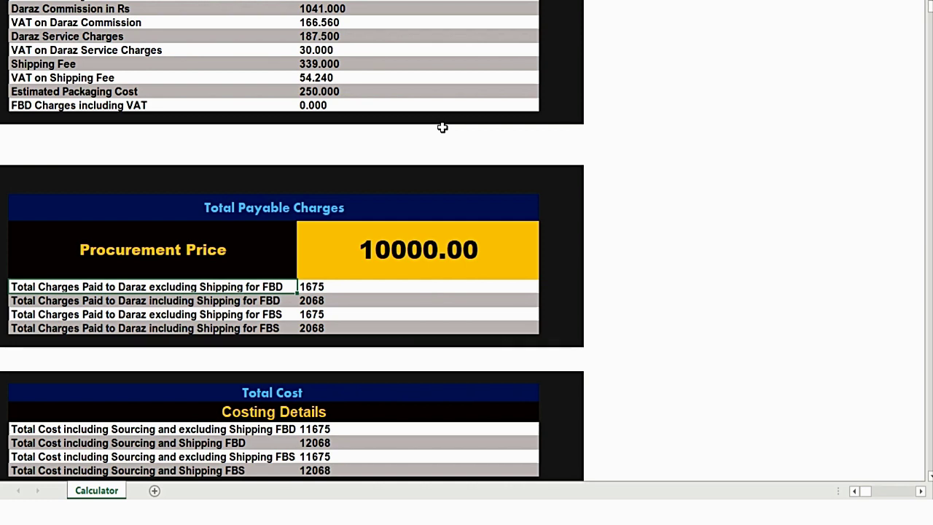
pyautogui.press('Right')
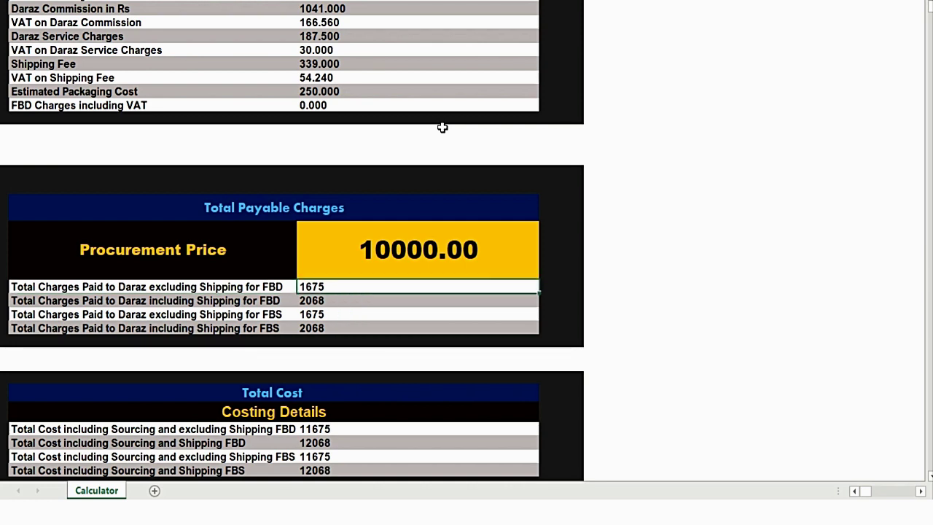
pyautogui.press('Down')
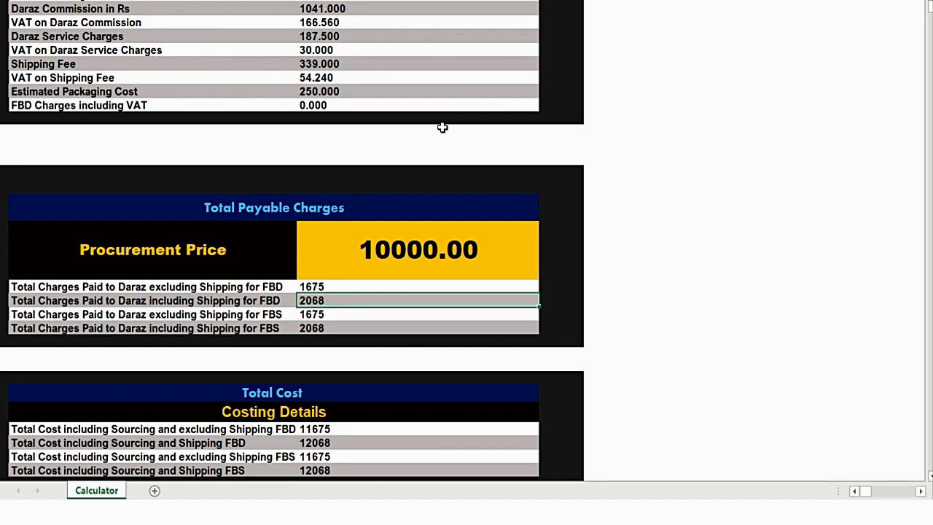
# - Examine the Total Cost section and its costing details for FBD, with and without shipping
pyautogui.press('Down')
pyautogui.press('Down')
pyautogui.press('Down')
pyautogui.press('Down')
pyautogui.press('Down')
pyautogui.press('Down')
pyautogui.press('Down')
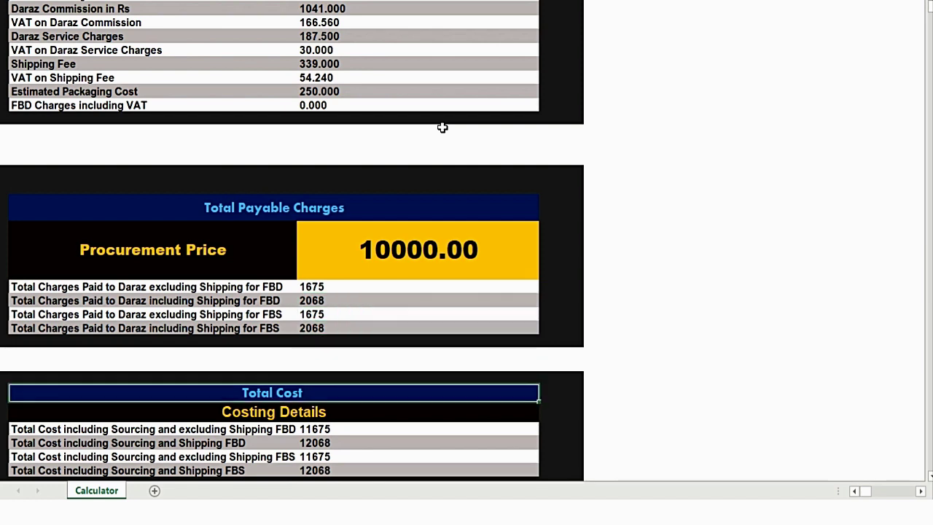
pyautogui.press('Down')
pyautogui.press('Down')
pyautogui.press('Down')
pyautogui.press('Down')
pyautogui.press('Down')
pyautogui.press('Down')
pyautogui.press('Down')
pyautogui.press('Up')
pyautogui.press('Up')
pyautogui.press('Up')
pyautogui.press('Up')
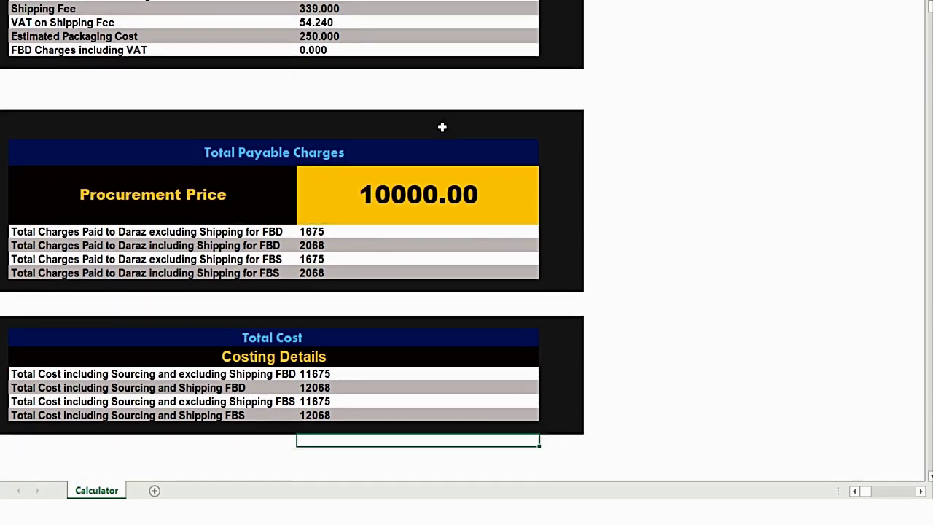
pyautogui.press('Up')
pyautogui.press('Up')
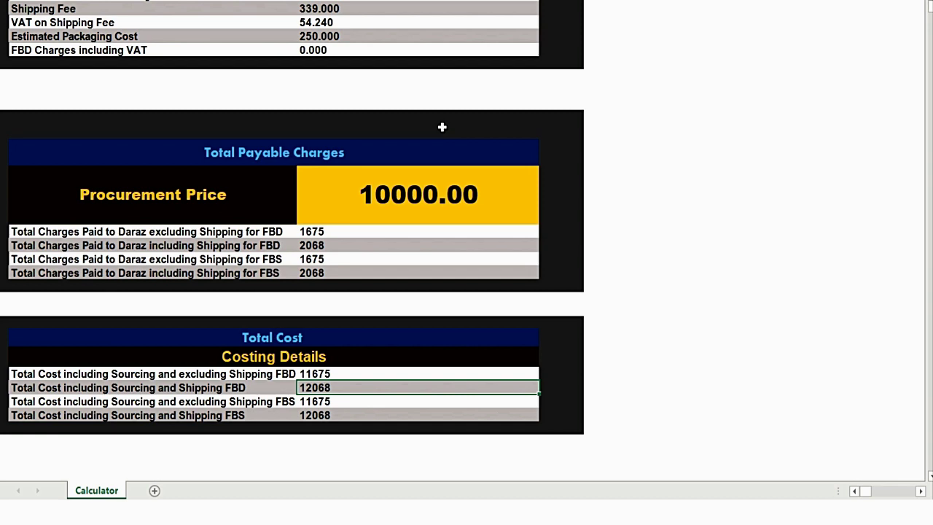
pyautogui.press('Up')
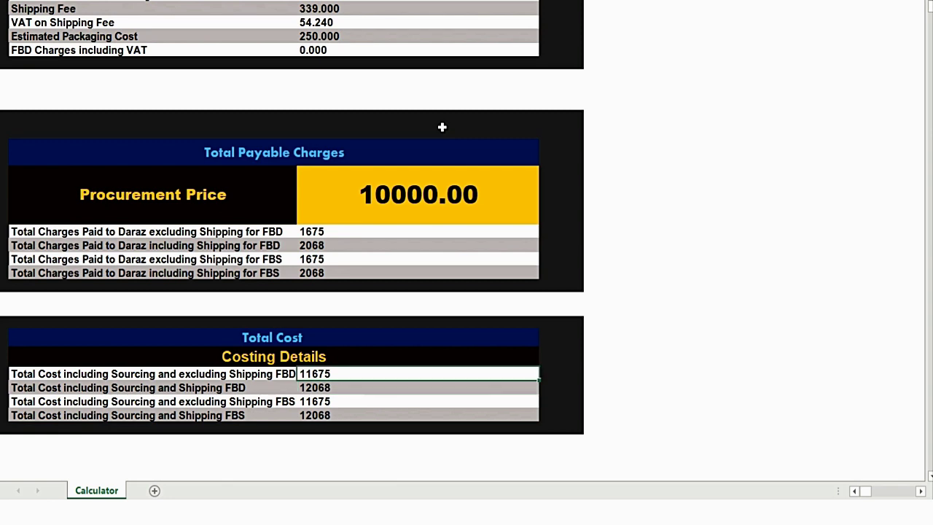
# - Compare the four total cost rows that include sourcing, for FBD and FBS, with and without shipping
pyautogui.press('Left')
pyautogui.press('Down')
pyautogui.press('Down')
pyautogui.press('Down')
pyautogui.press('Up')
pyautogui.press('Up')
pyautogui.press('Up')
pyautogui.press('Right')
pyautogui.press('Down')
pyautogui.press('Down')
pyautogui.press('Up')
pyautogui.press('Up')
pyautogui.press('Down')
pyautogui.press('Up')
pyautogui.press('Down')
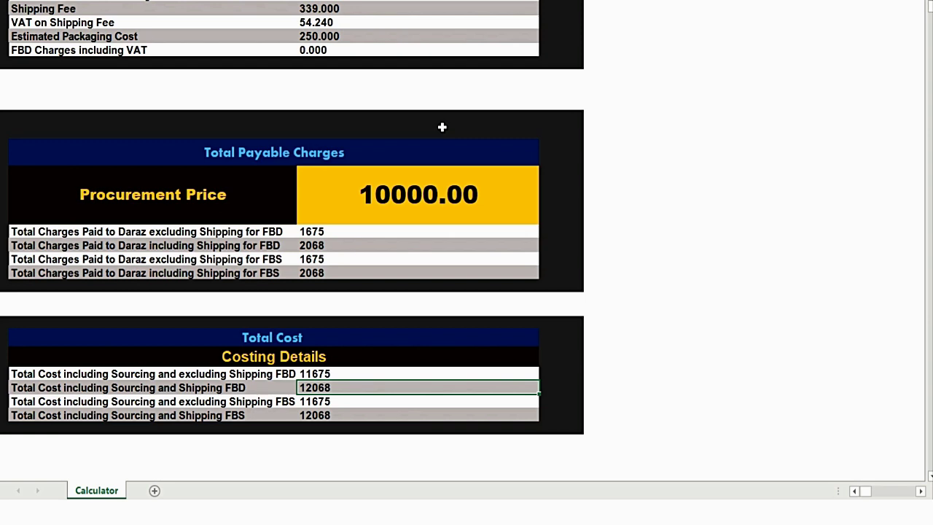
# - Return from the costing details to the profit summary table and examine its Mode and brand restriction rows
pyautogui.press('Up')
pyautogui.press('Up')
pyautogui.press('Up')
pyautogui.press('Up')
pyautogui.press('Up')
pyautogui.press('Up')
pyautogui.press('Up')
pyautogui.press('Up')
pyautogui.press('Up')
pyautogui.press('Up')
pyautogui.press('Up')
pyautogui.press('Up')
pyautogui.press('Up')
pyautogui.press('Up')
pyautogui.press('Up')
pyautogui.press('Up')
pyautogui.press('Up')
pyautogui.press('Up')
pyautogui.press('Up')
pyautogui.press('Up')
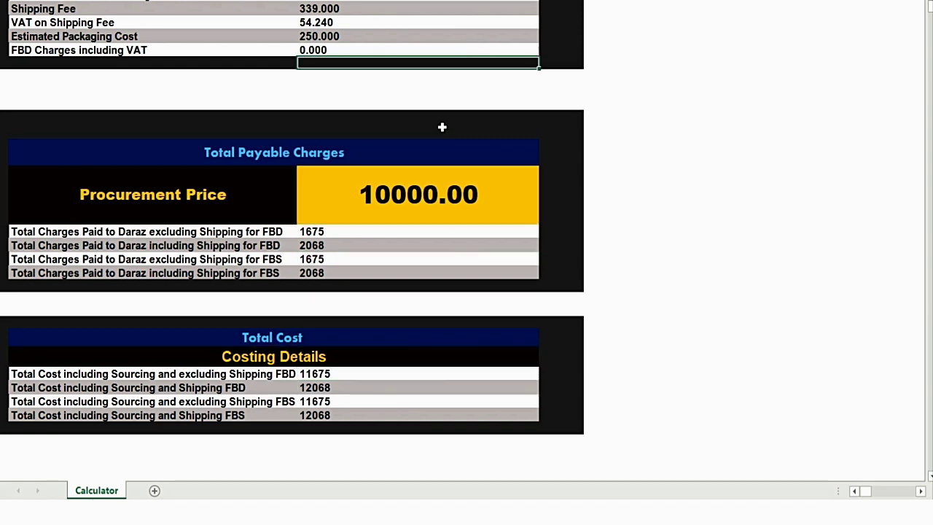
pyautogui.press('Up')
pyautogui.press('Up')
pyautogui.press('Up')
pyautogui.press('Up')
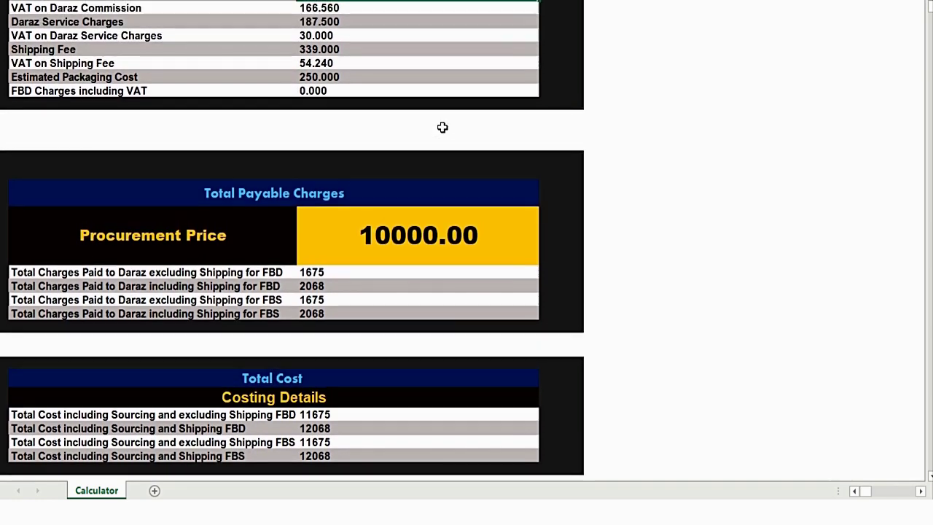
pyautogui.press('Up')
pyautogui.press('Up')
pyautogui.press('Up')
pyautogui.press('Up')
pyautogui.press('Up')
pyautogui.press('Up')
pyautogui.press('Up')
pyautogui.press('Up')
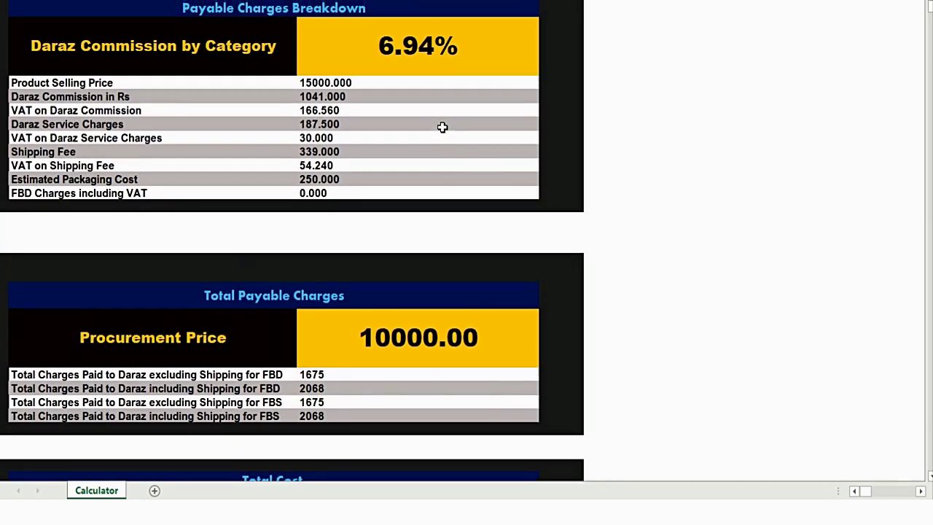
pyautogui.press('Up')
pyautogui.press('Up')
pyautogui.press('Up')
pyautogui.press('Up')
pyautogui.press('Up')
pyautogui.press('Up')
pyautogui.press('Up')
pyautogui.press('Up')
pyautogui.press('Up')
pyautogui.press('Up')
pyautogui.press('Up')
pyautogui.press('Up')
pyautogui.press('Up')
pyautogui.press('Up')
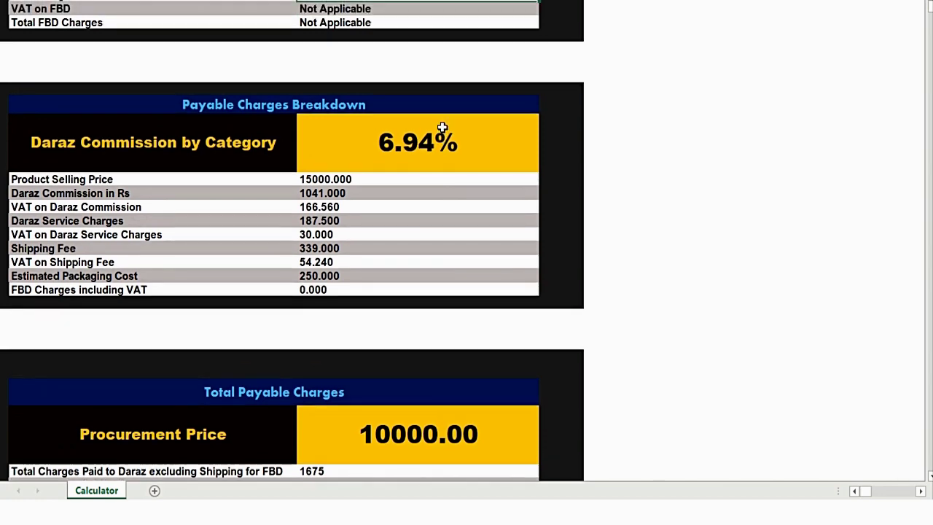
pyautogui.press('Up')
pyautogui.press('Up')
pyautogui.press('Up')
pyautogui.press('Up')
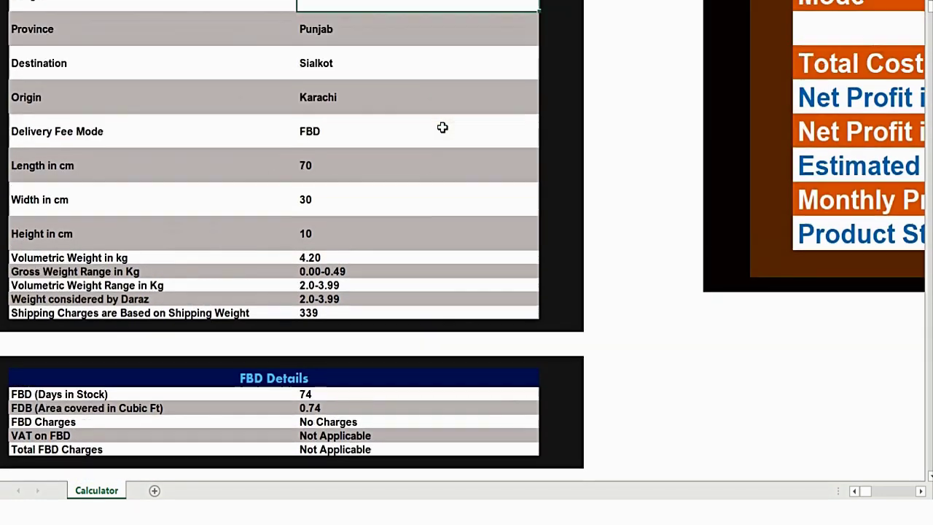
pyautogui.press('Down')
pyautogui.press('Down')
pyautogui.press('Right')
pyautogui.press('Right')
pyautogui.press('Right')
pyautogui.press('Right')
pyautogui.press('Right')
pyautogui.press('Right')
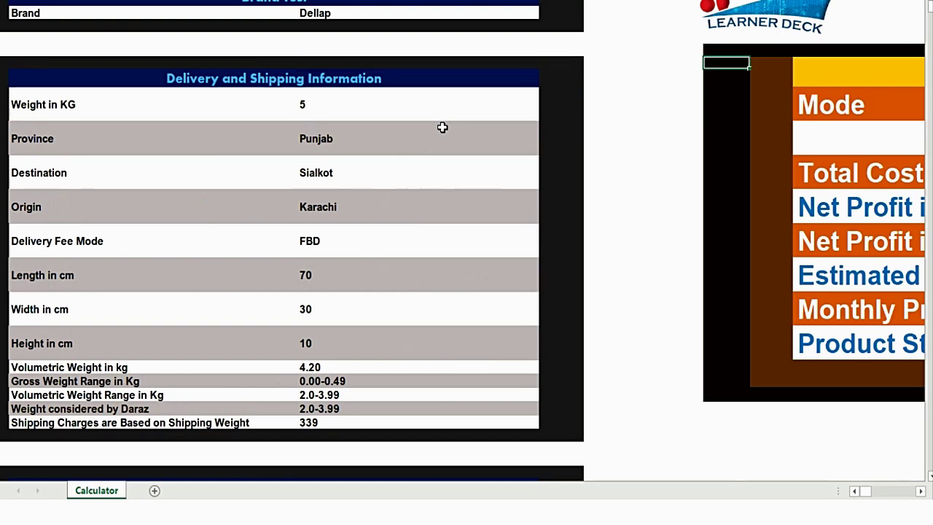
pyautogui.press('Left')
pyautogui.press('Left')
pyautogui.press('Left')
pyautogui.press('Right')
pyautogui.press('Down')
pyautogui.press('Down')
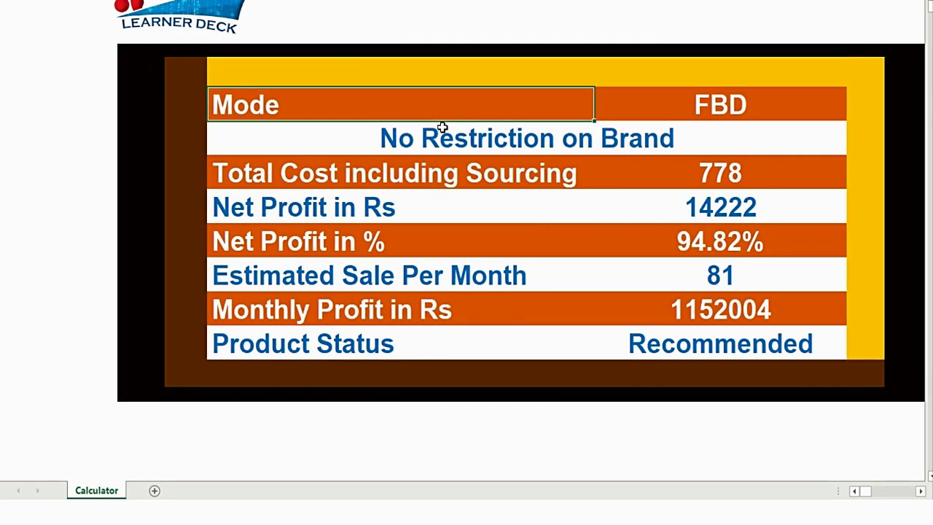
pyautogui.press('Right')
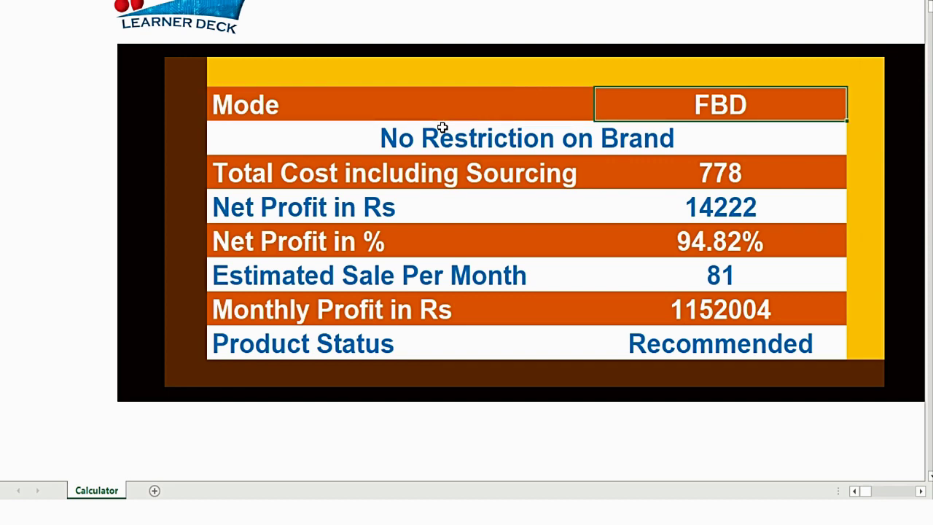
pyautogui.press('Down')
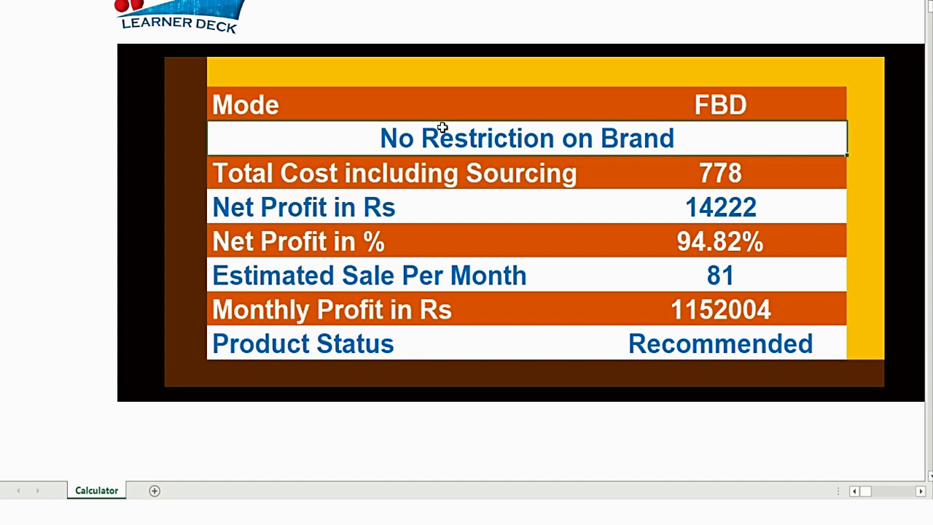
# - Open the list of selectable costs for Total Cost including Sourcing in the profit summary table
pyautogui.click(758, 171)
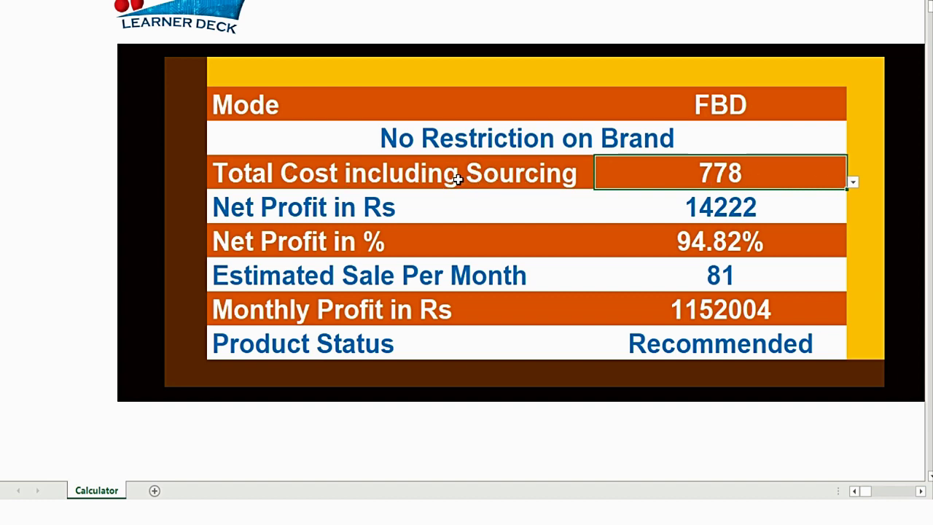
pyautogui.click(853, 183)
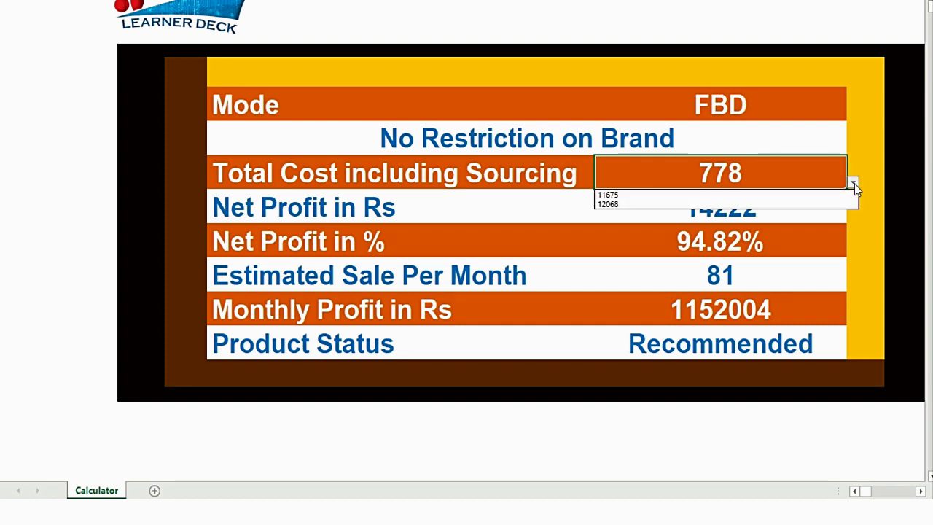